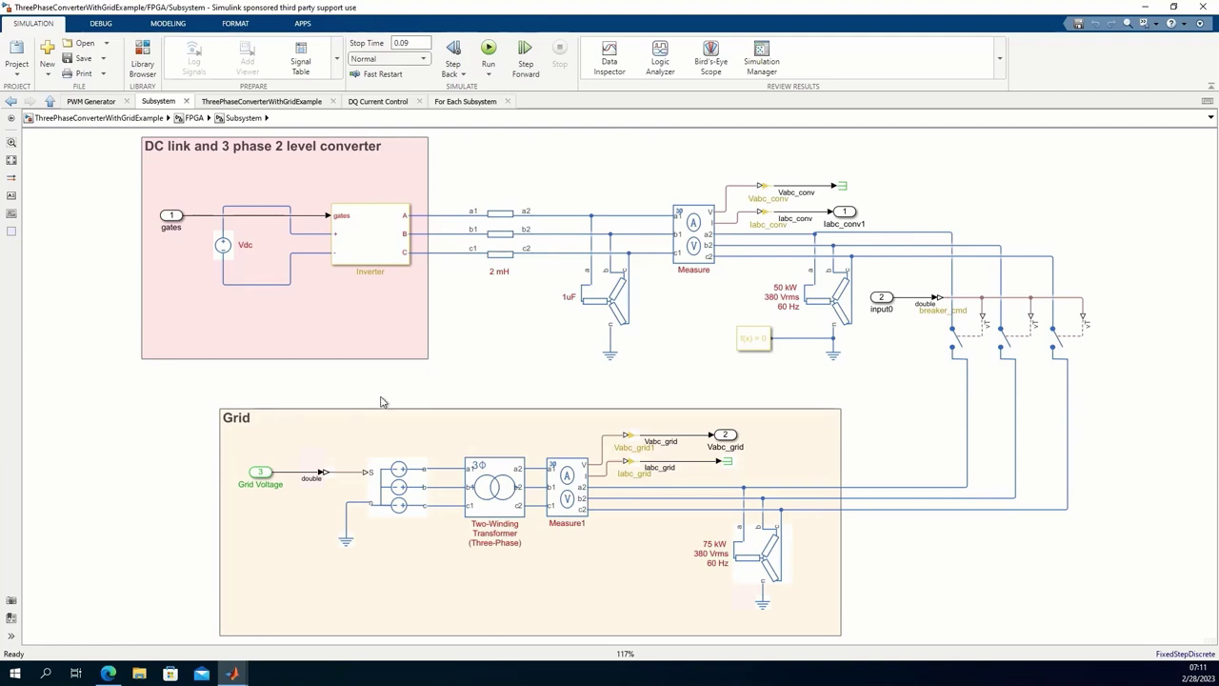
click(585, 613)
drag(533, 265, 471, 198)
click(470, 198)
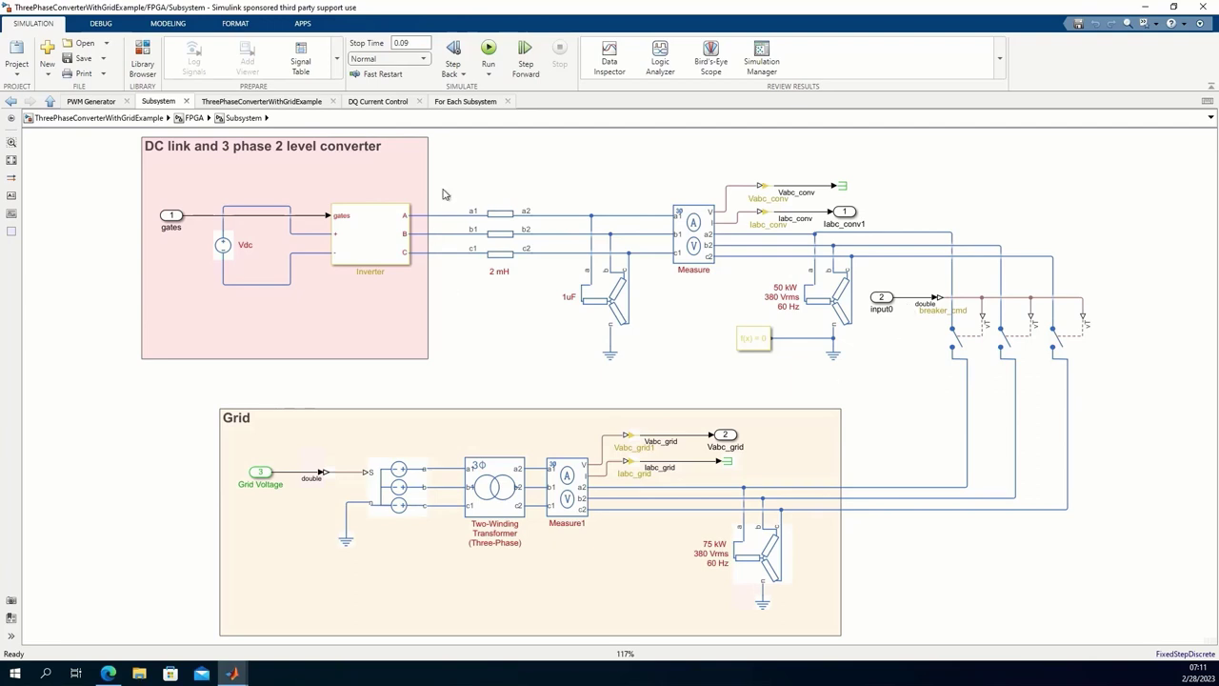
Open the Inverter subsystem and its inner Inverter (2-Level HDL w faults) block to view the whole implementation
double_click(364, 236)
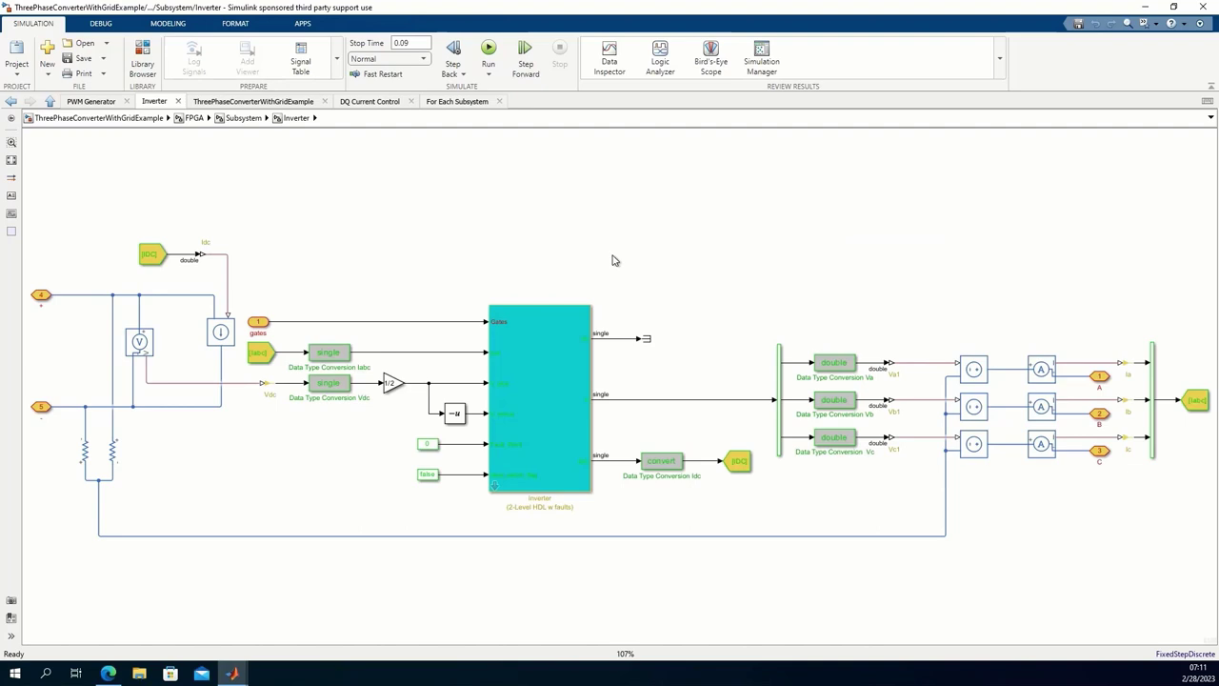
double_click(495, 486)
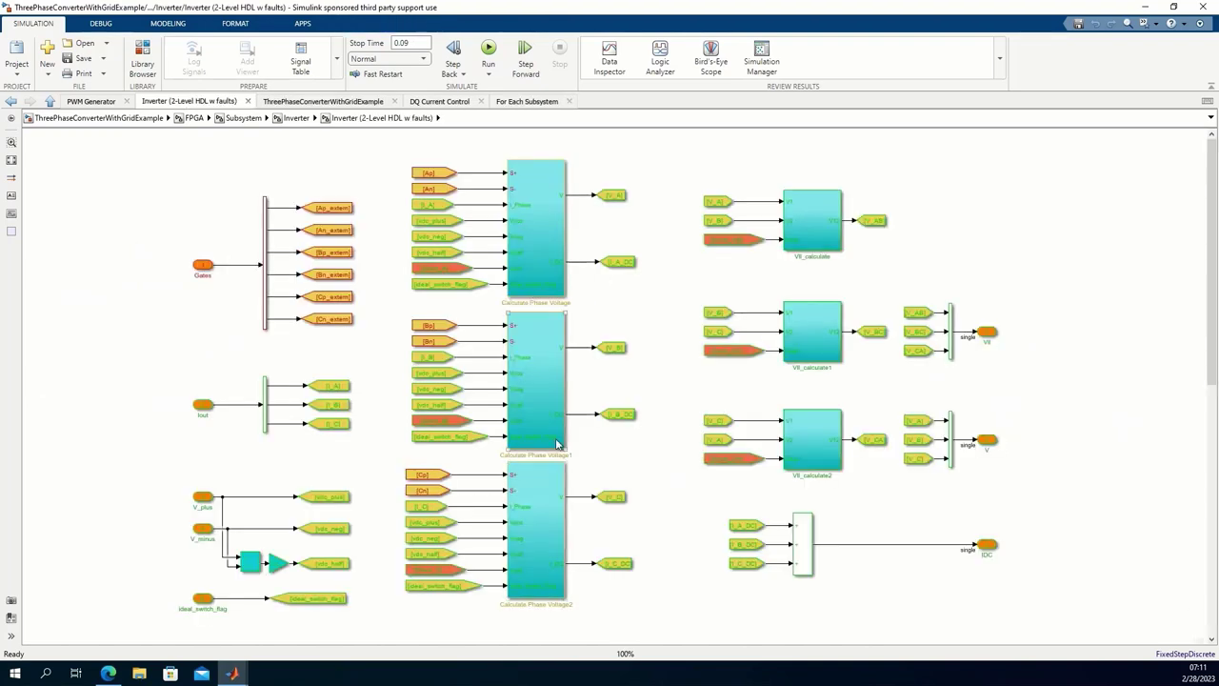
click(573, 419)
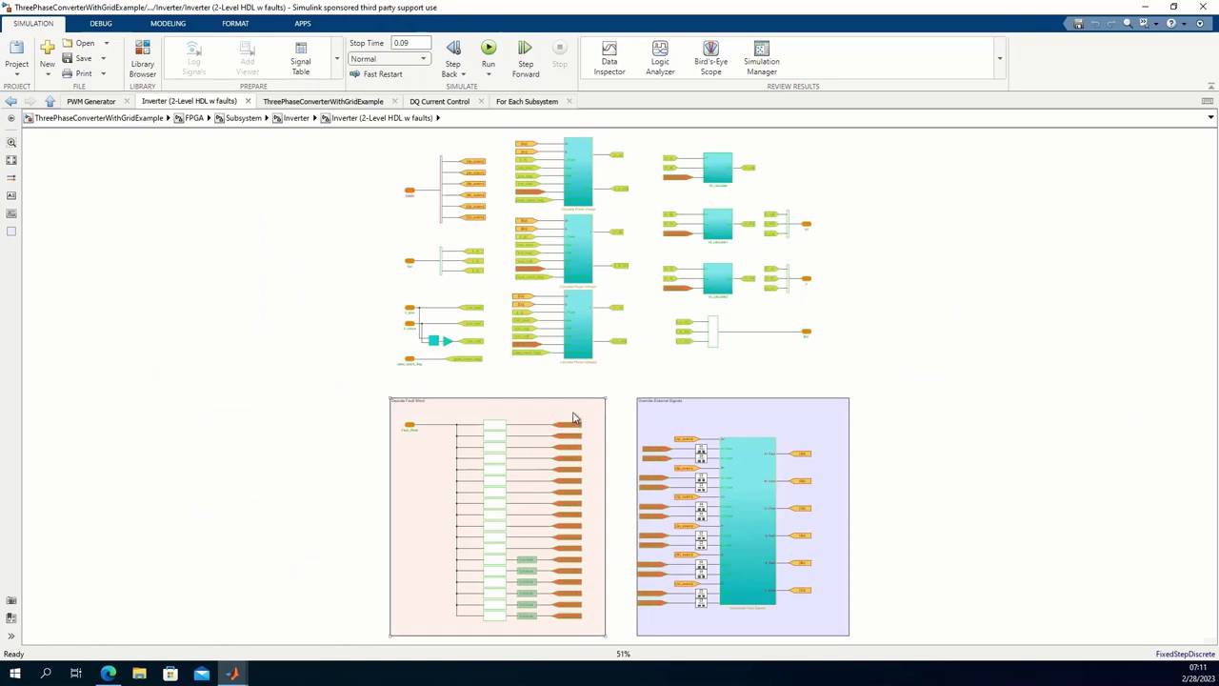
Open the uppermost Calculate Phase Voltage block and examine its Subcycle Averaging sections at FPGA clock rate and model rate
click(578, 172)
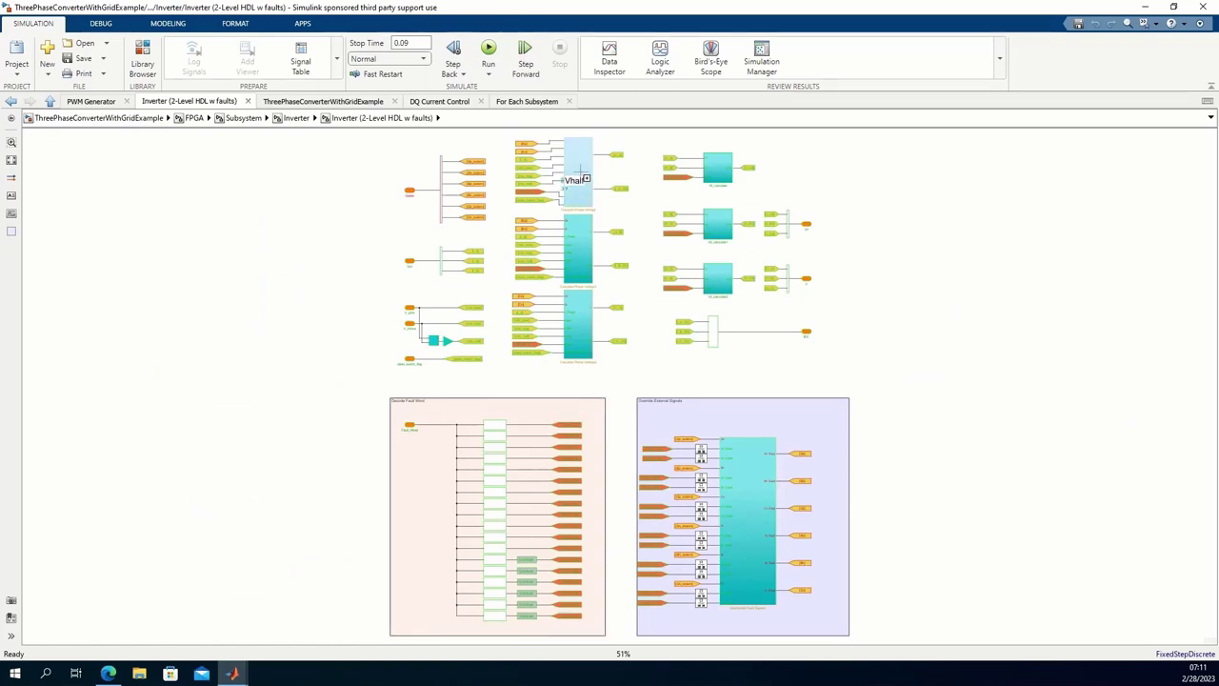
double_click(579, 175)
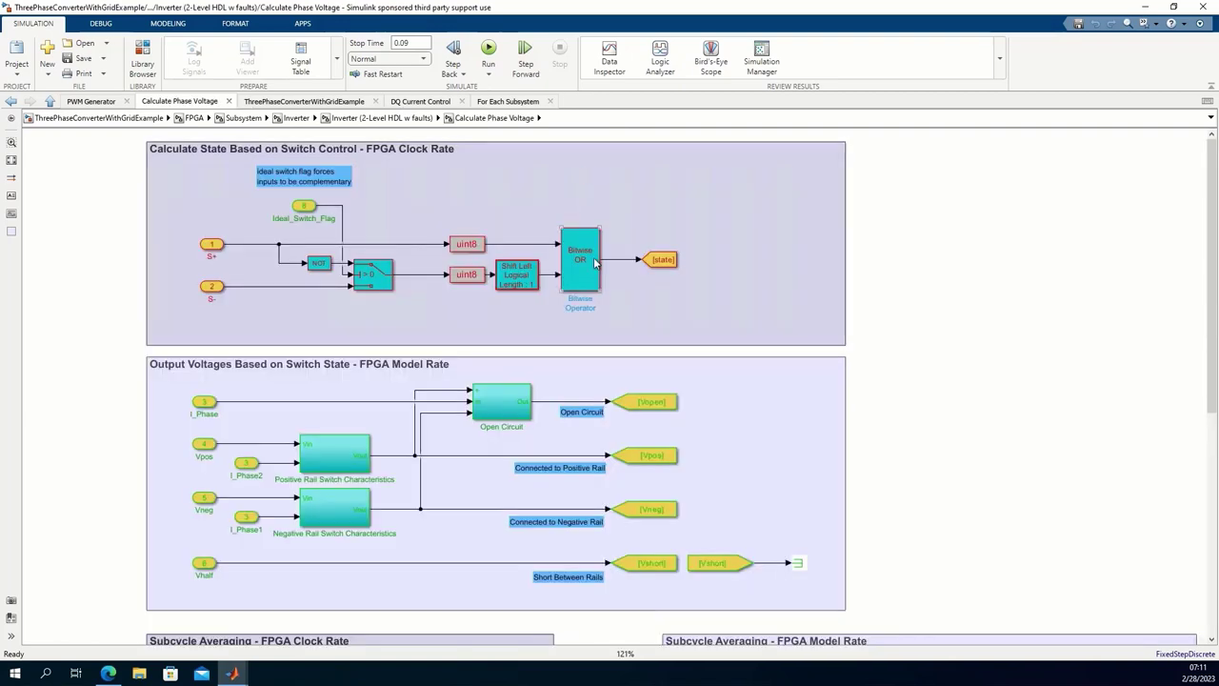
key(space)
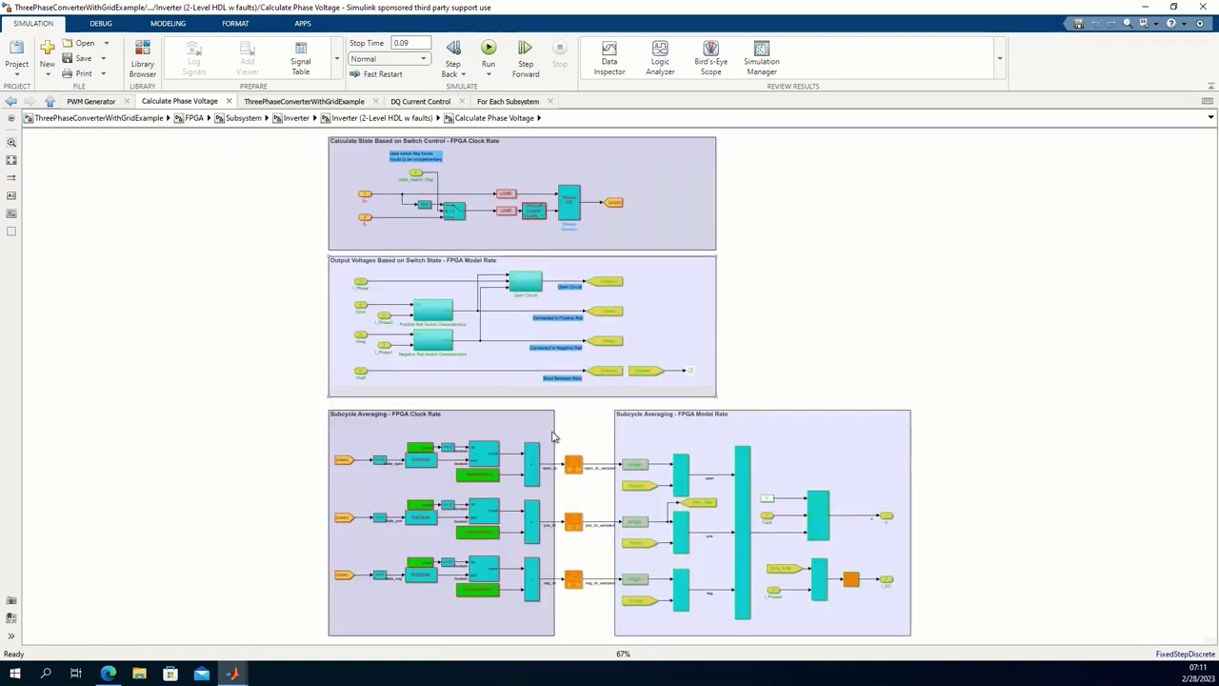
drag(267, 409, 556, 630)
click(394, 401)
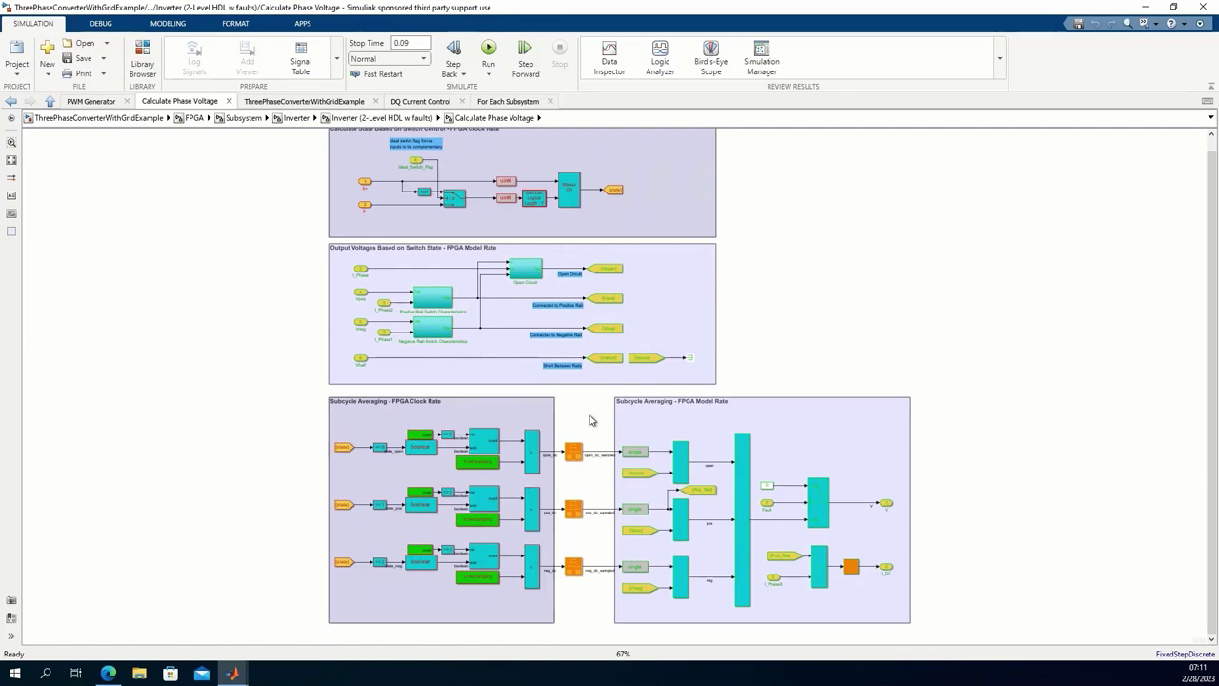
scroll(815, 579, up, 3)
scroll(842, 587, up, 2)
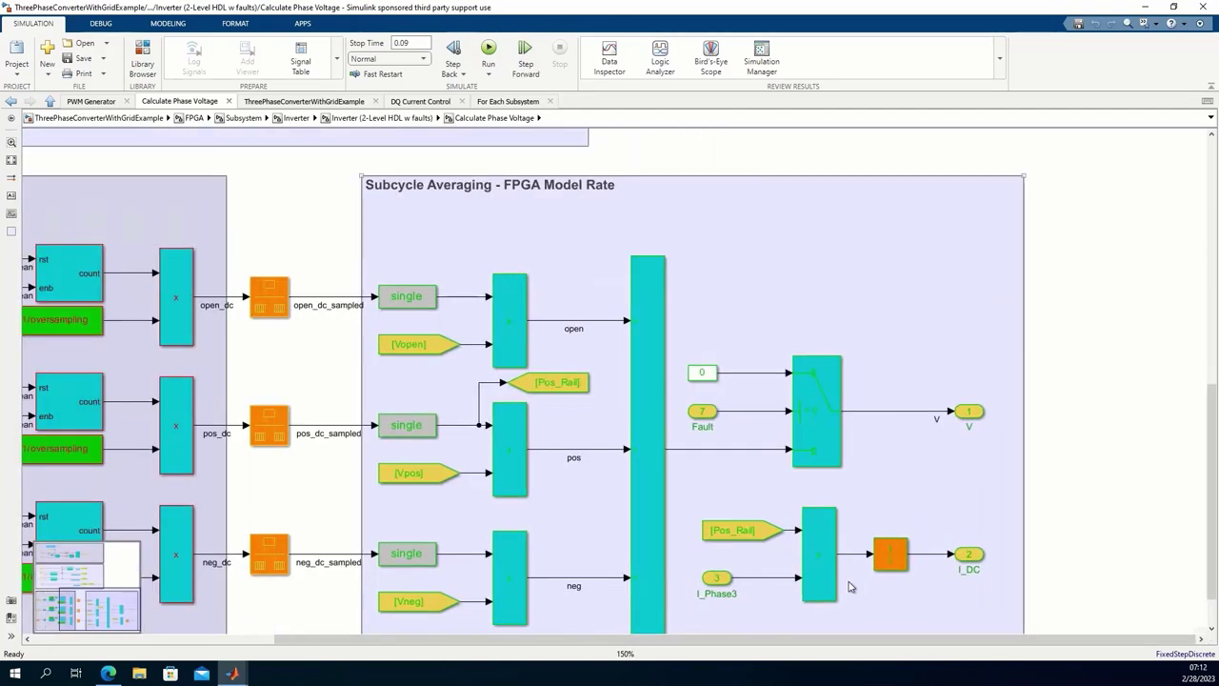
scroll(790, 546, down, 4)
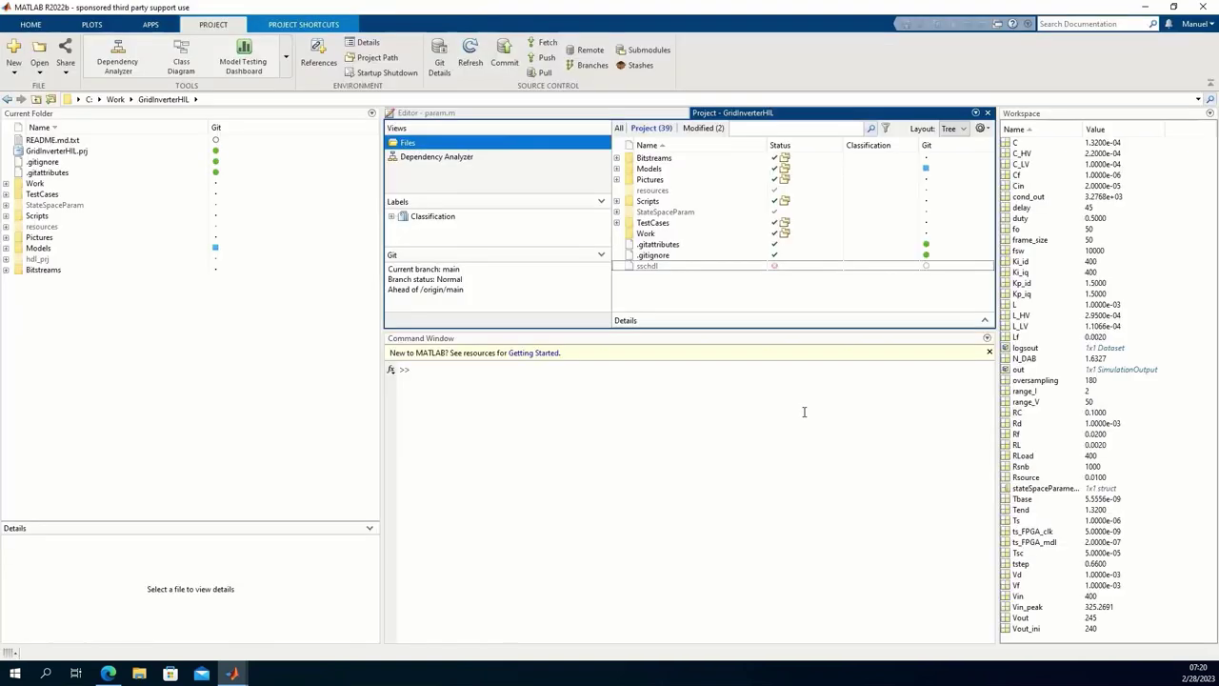
Query the current top-level model with bdroot in MATLAB's Command Window and store its name in the variable mdl
click(804, 411)
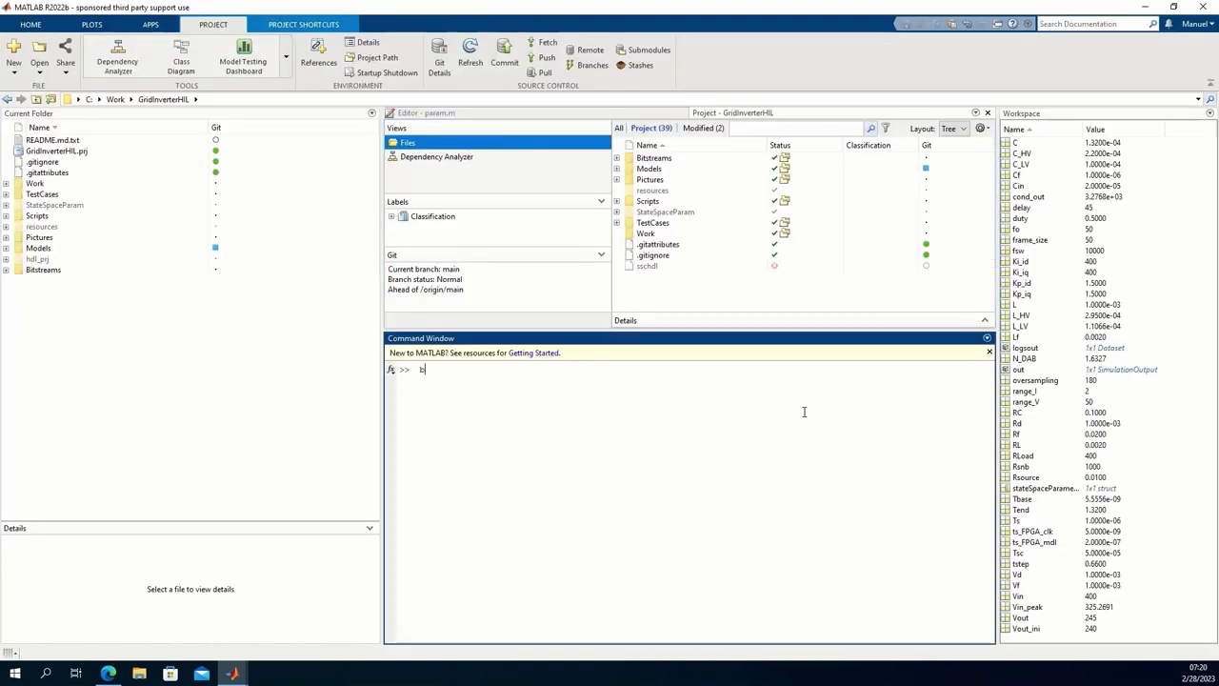
text(bdroot)
key(Return)
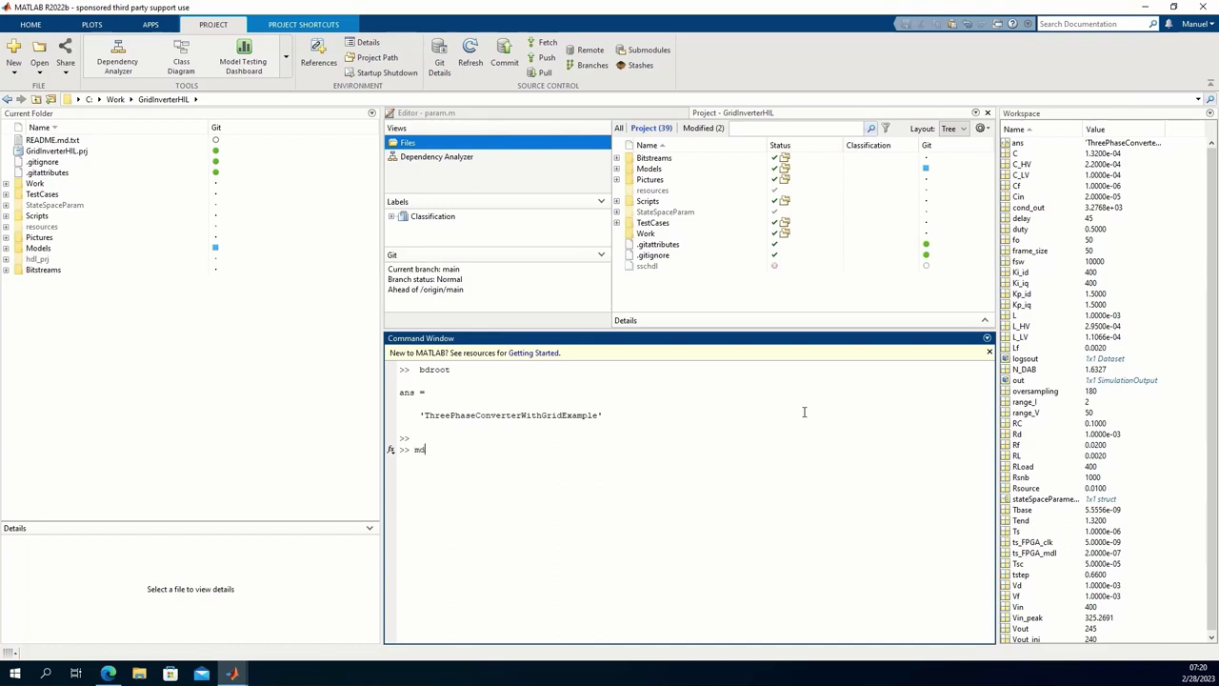
text(mdl = bdroot)
key(Return)
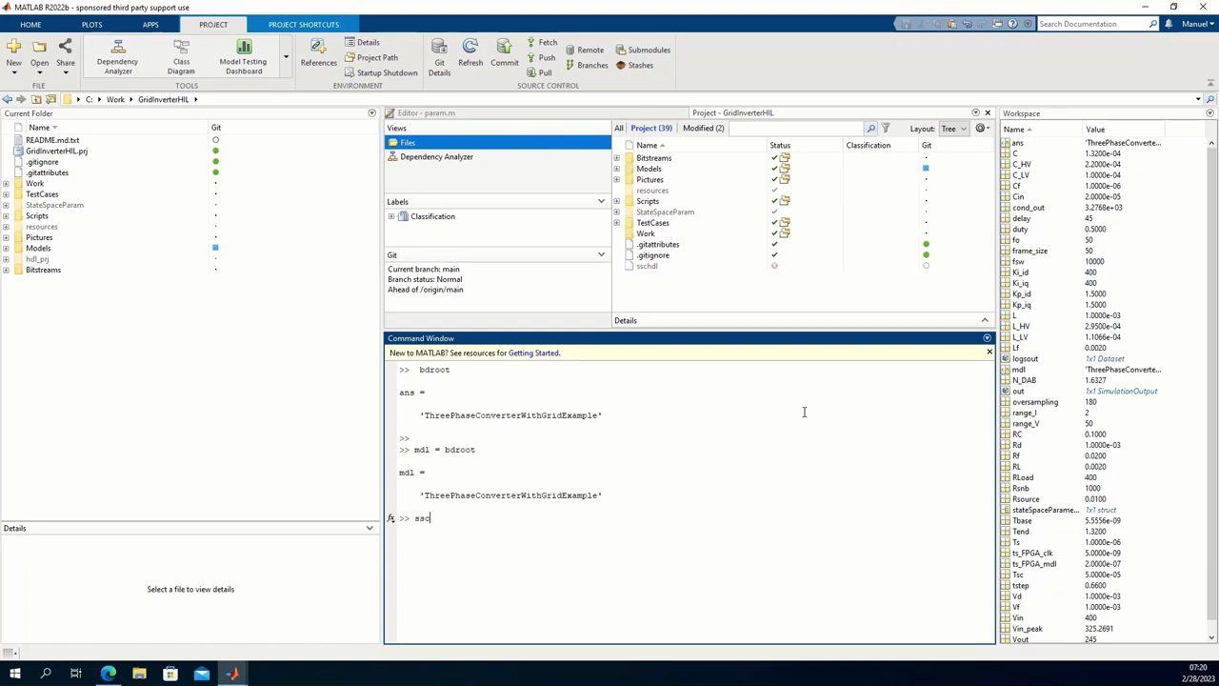
Launch the Simscape HDL Workflow Advisor for the model with sschdladvisor(mdl)
text(sschdl)
key(Tab)
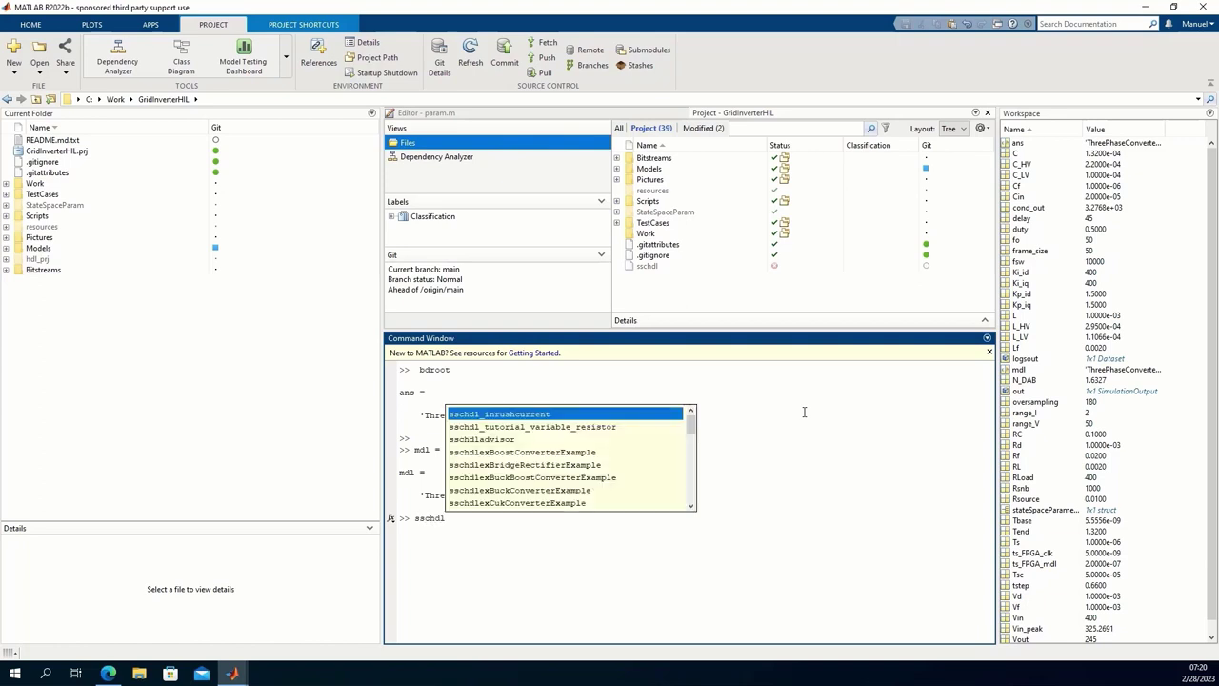
key(Down)
key(Down)
key(Return)
text(())
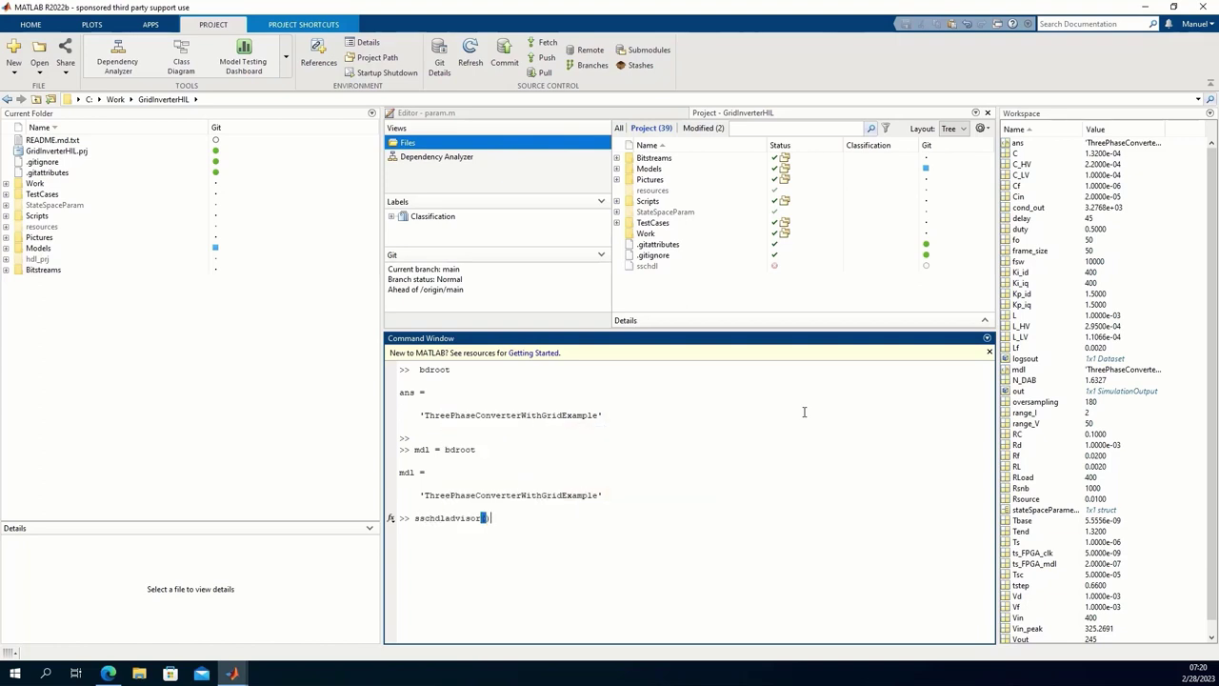
text(mdl)
key(Return)
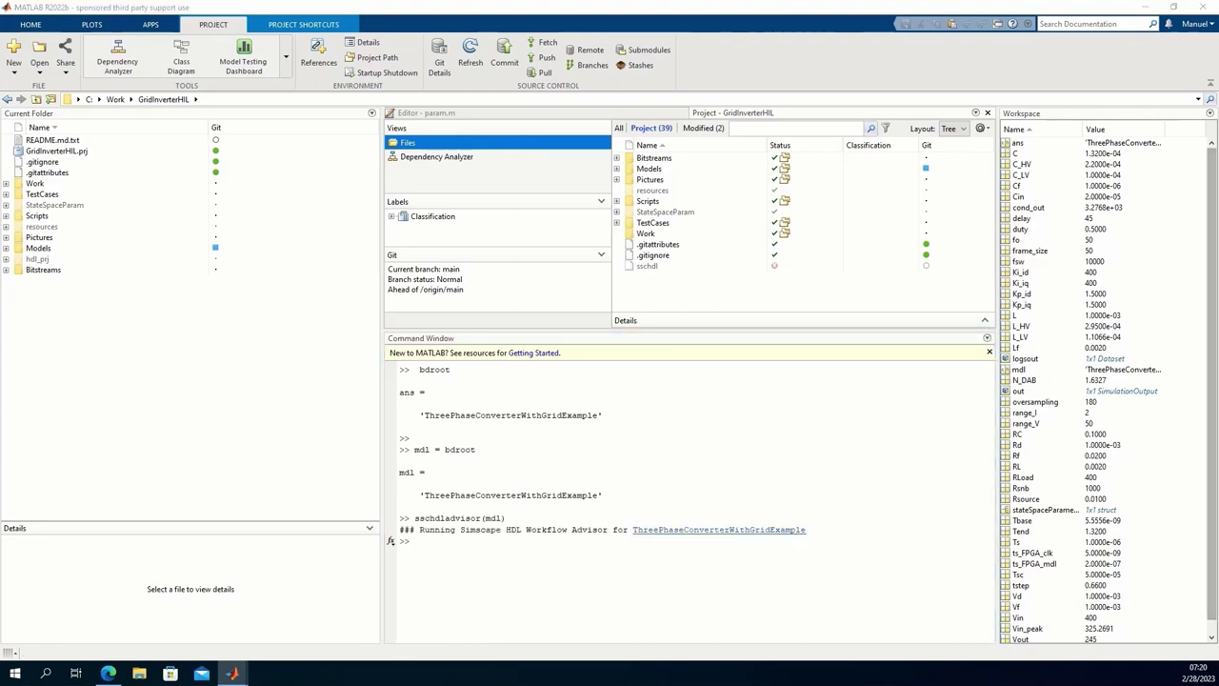
Run the solver configuration and model compatibility checks in the Code generation compatibility group
drag(661, 38, 618, 99)
click(451, 166)
double_click(451, 166)
click(452, 179)
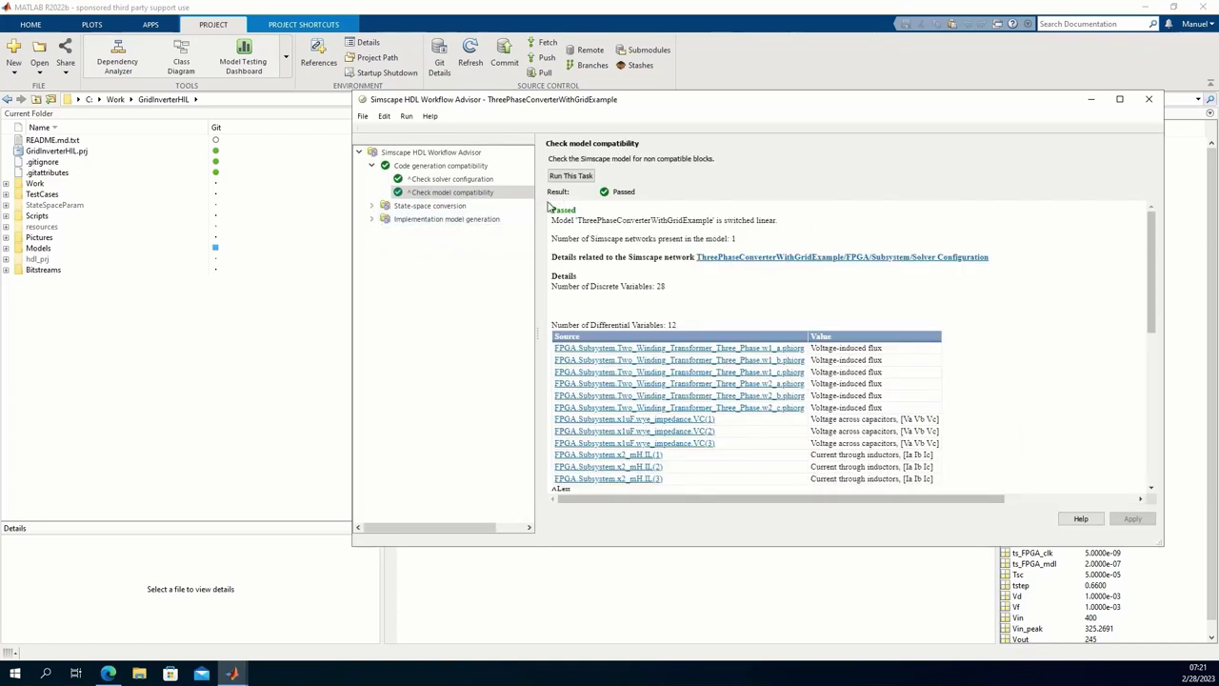
Run the State-space conversion tasks and generate the implementation model
click(436, 210)
click(571, 229)
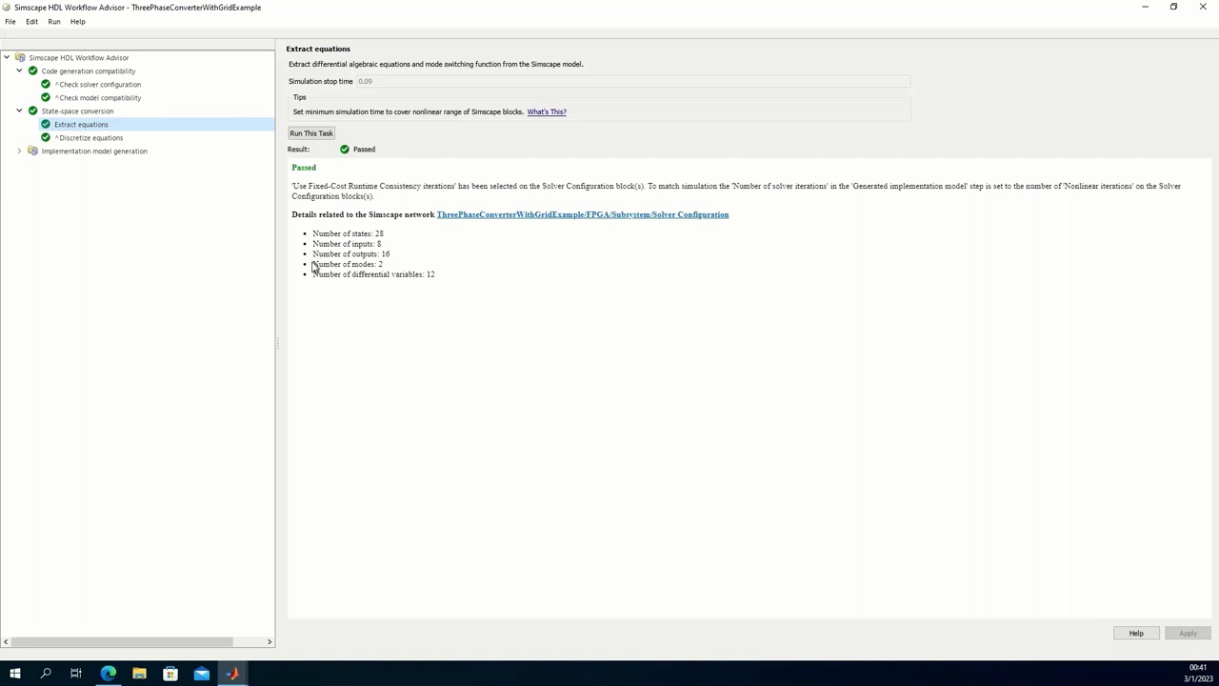
click(106, 138)
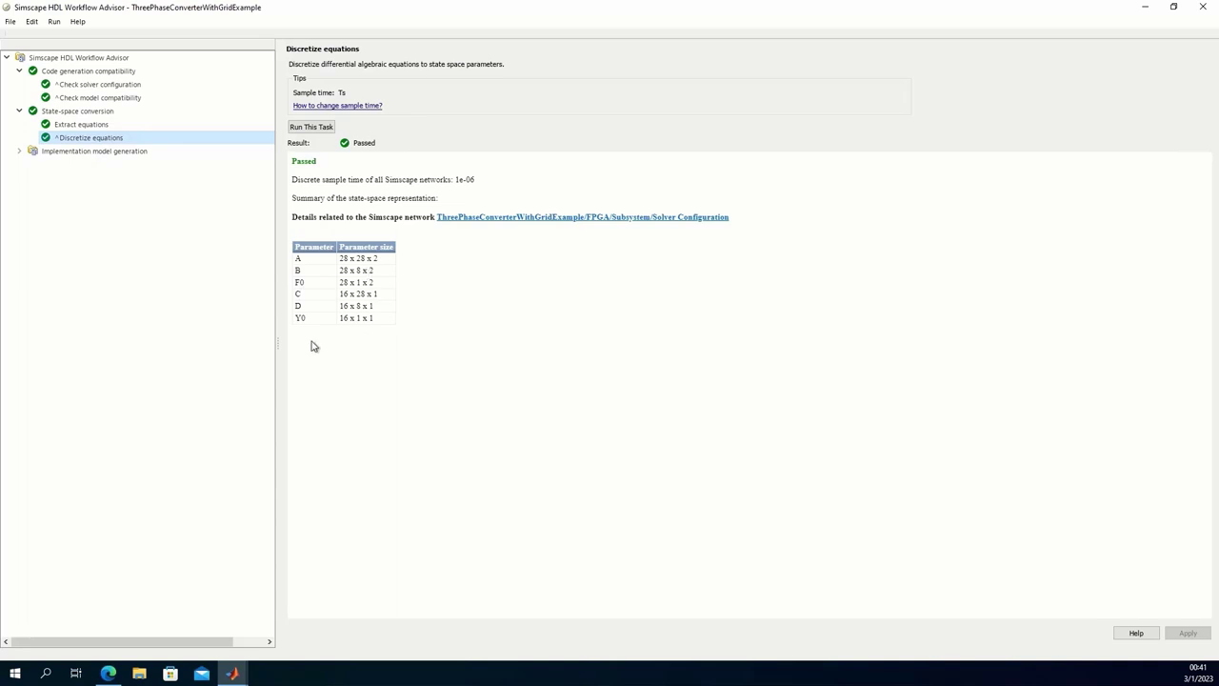
click(106, 150)
click(324, 122)
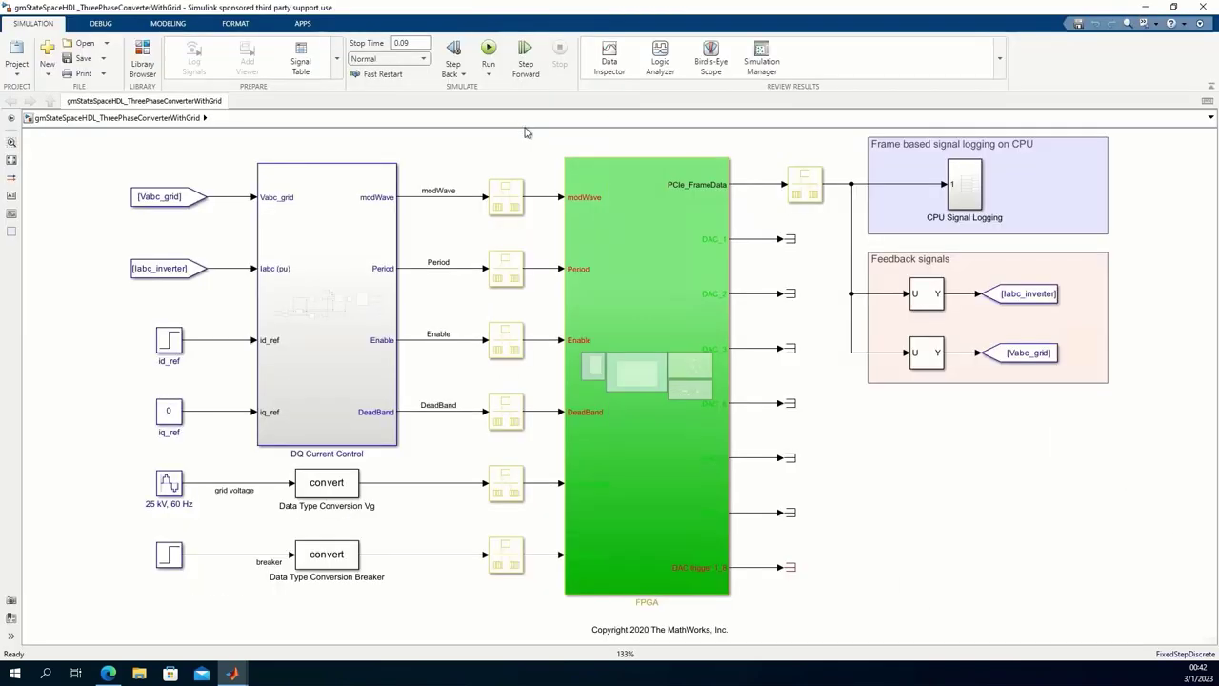
Inspect the generated model's FPGA subsystem and the HDL implementation inside its Converter & Grid Model subsystem
double_click(661, 280)
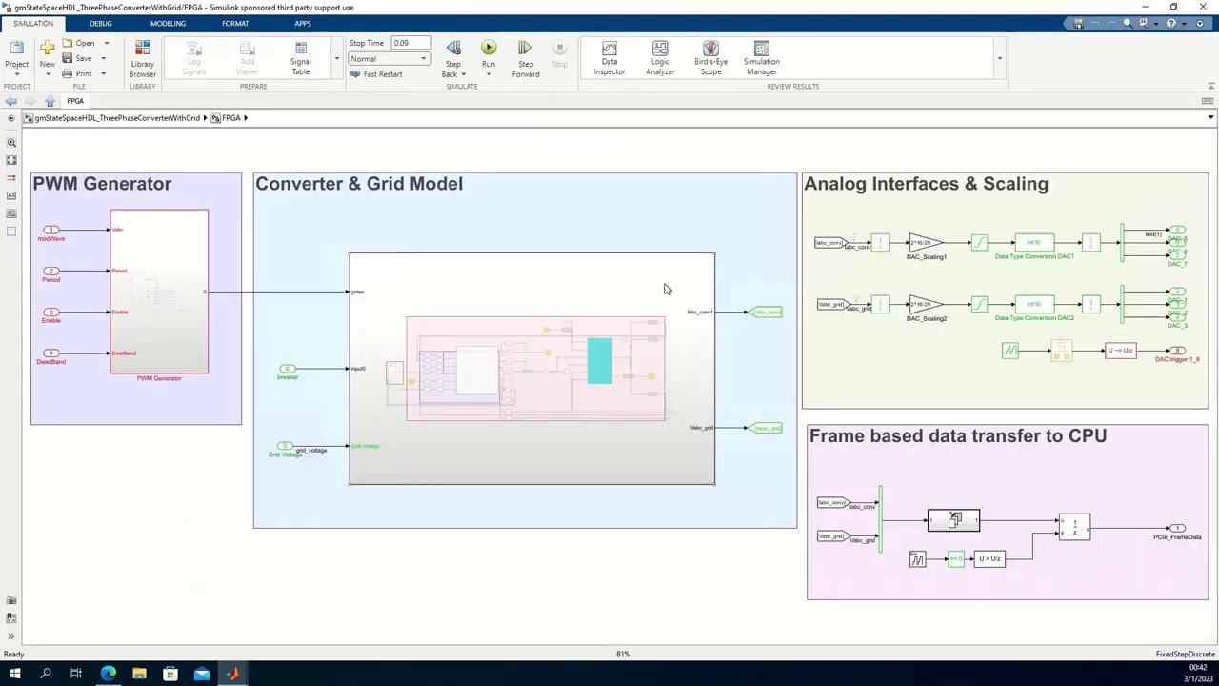
double_click(552, 353)
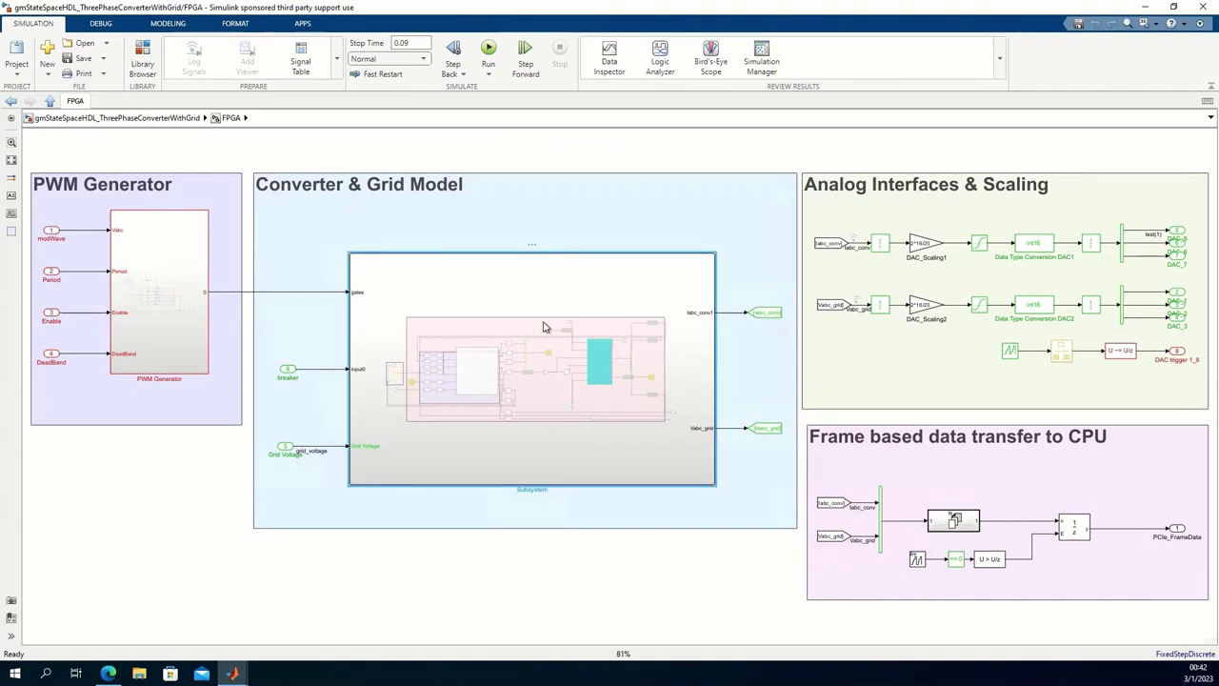
double_click(433, 358)
double_click(591, 381)
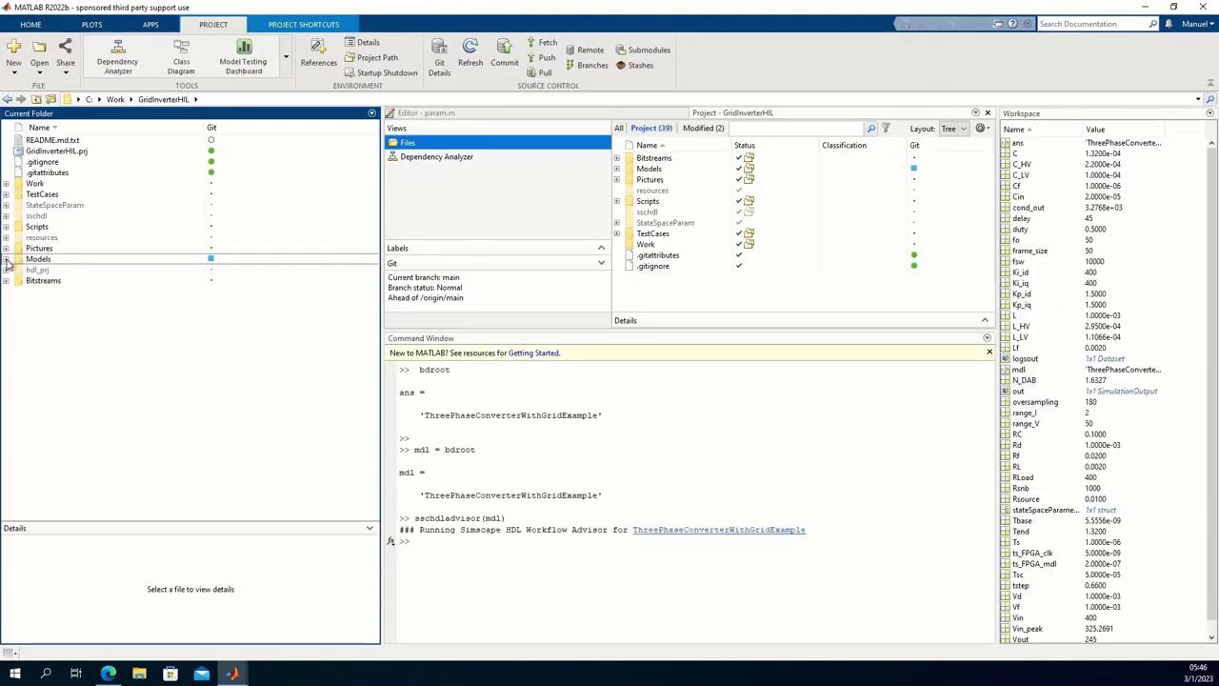
Open gmThreePhaseConverter.slx from the project's Models folder and look inside its FPGA subsystem
click(5, 259)
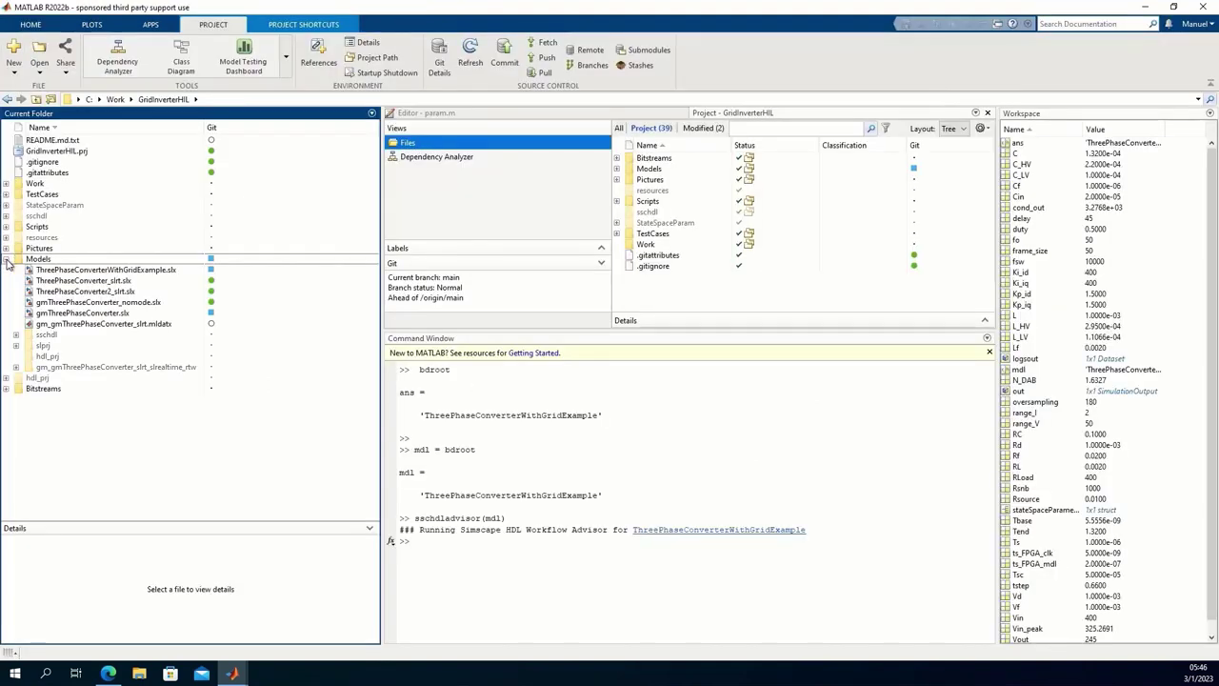
double_click(57, 309)
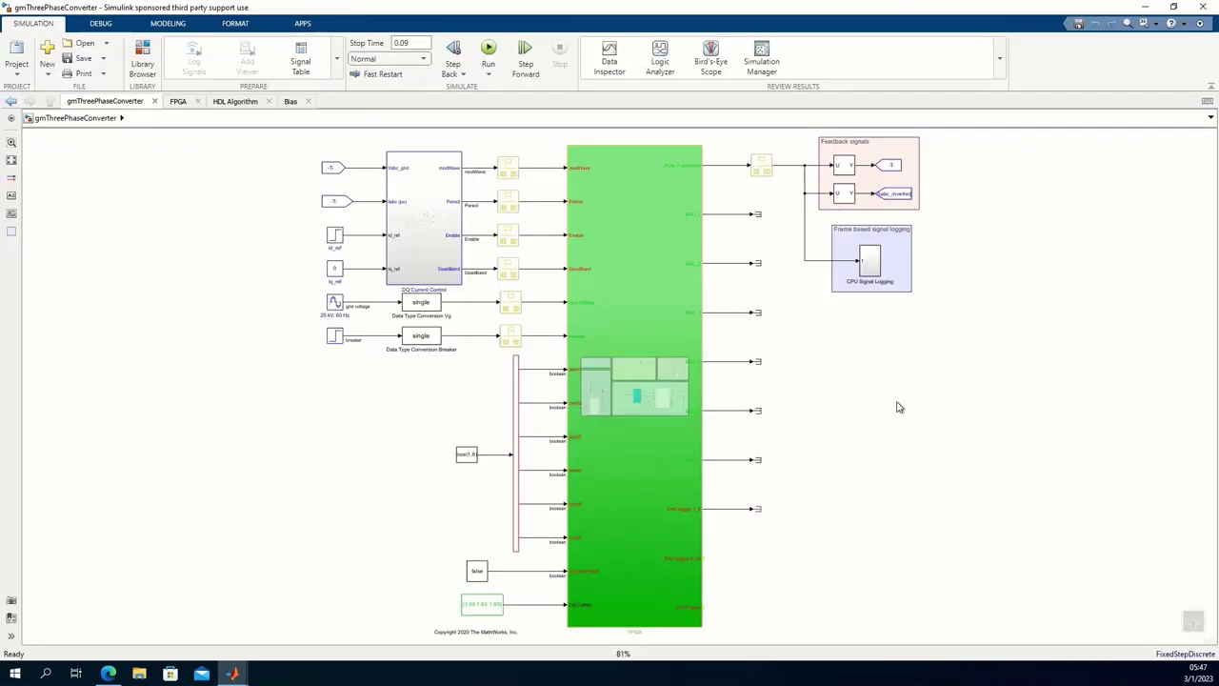
double_click(645, 276)
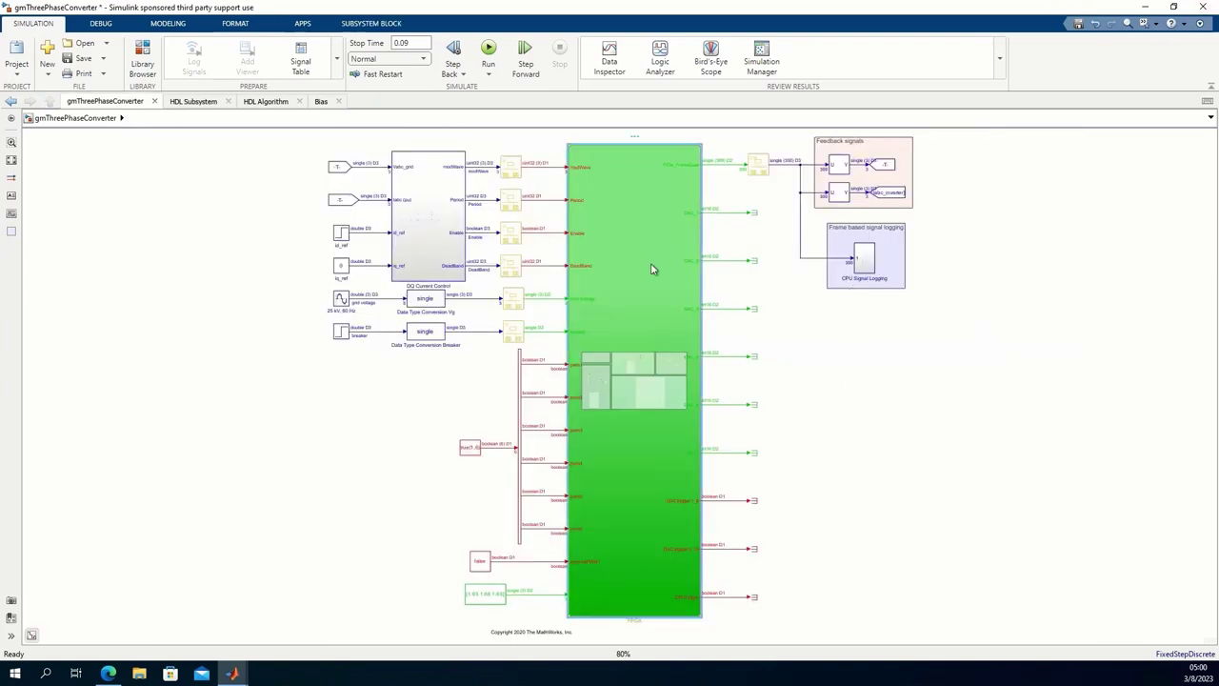
Launch the HDL Workflow Advisor for the FPGA subsystem of gmThreePhaseConverter and maximize its window
right_click(652, 268)
mouse_move(724, 457)
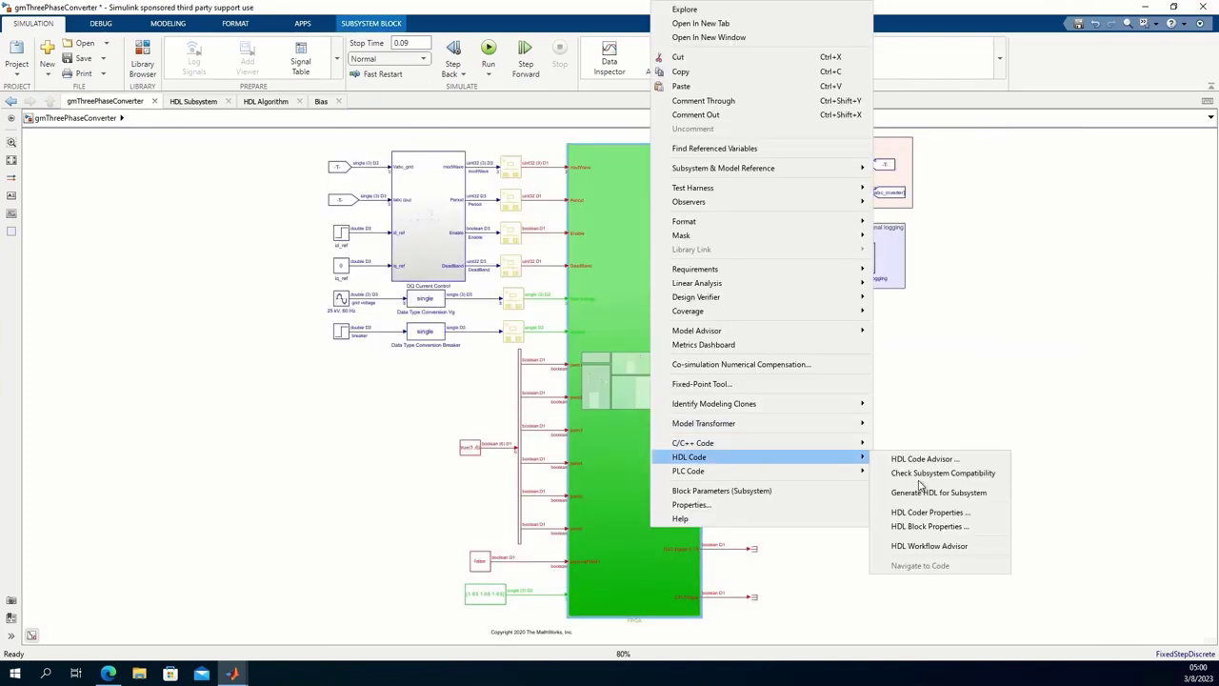
click(933, 546)
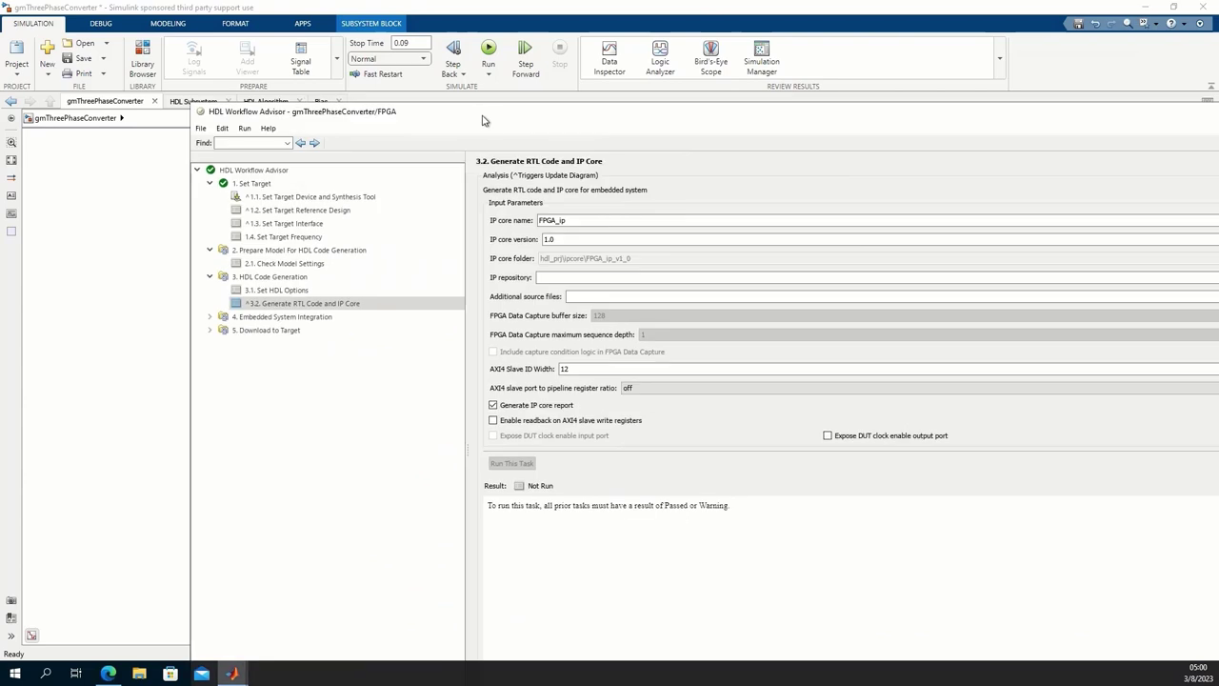
double_click(483, 120)
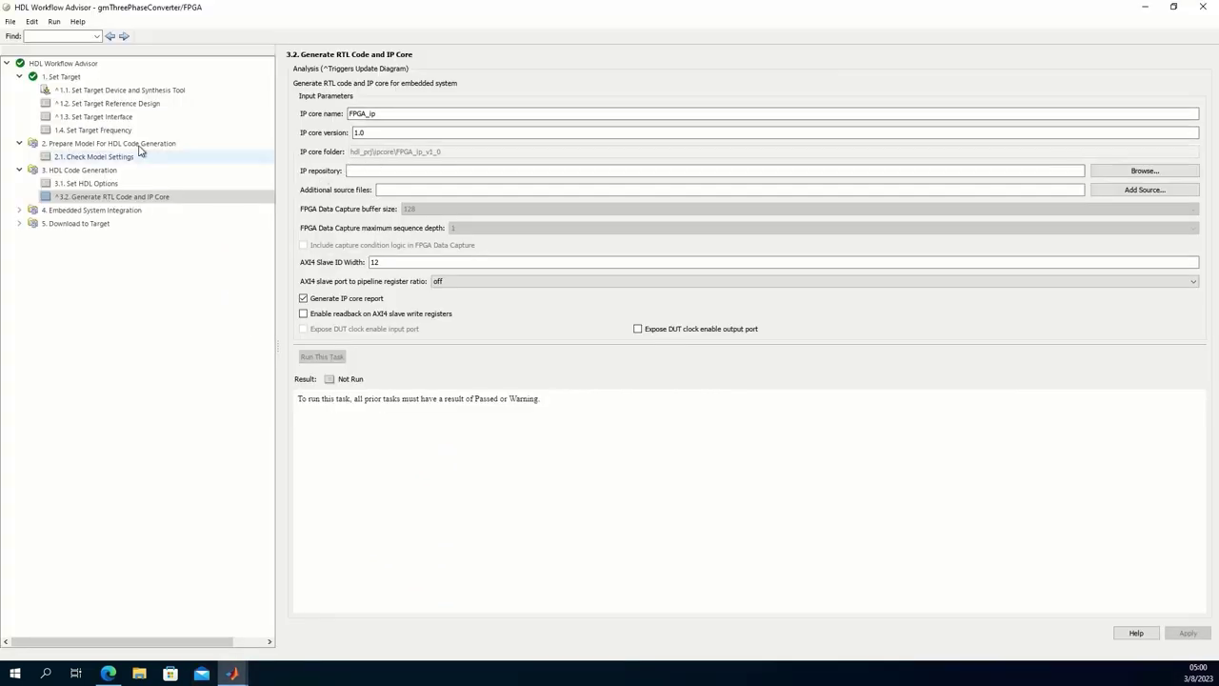
Run task 1.1 Set Target Device and Synthesis Tool and task 1.2 Set Target Reference Design with their existing settings
click(66, 76)
click(114, 90)
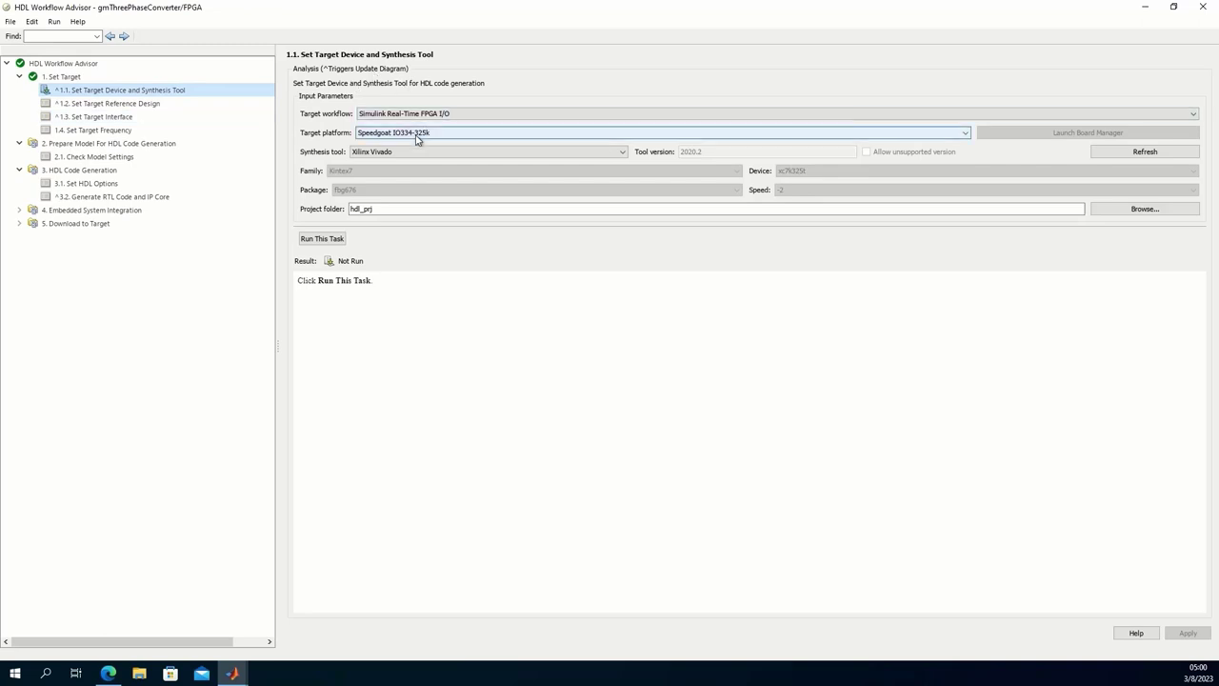
click(322, 238)
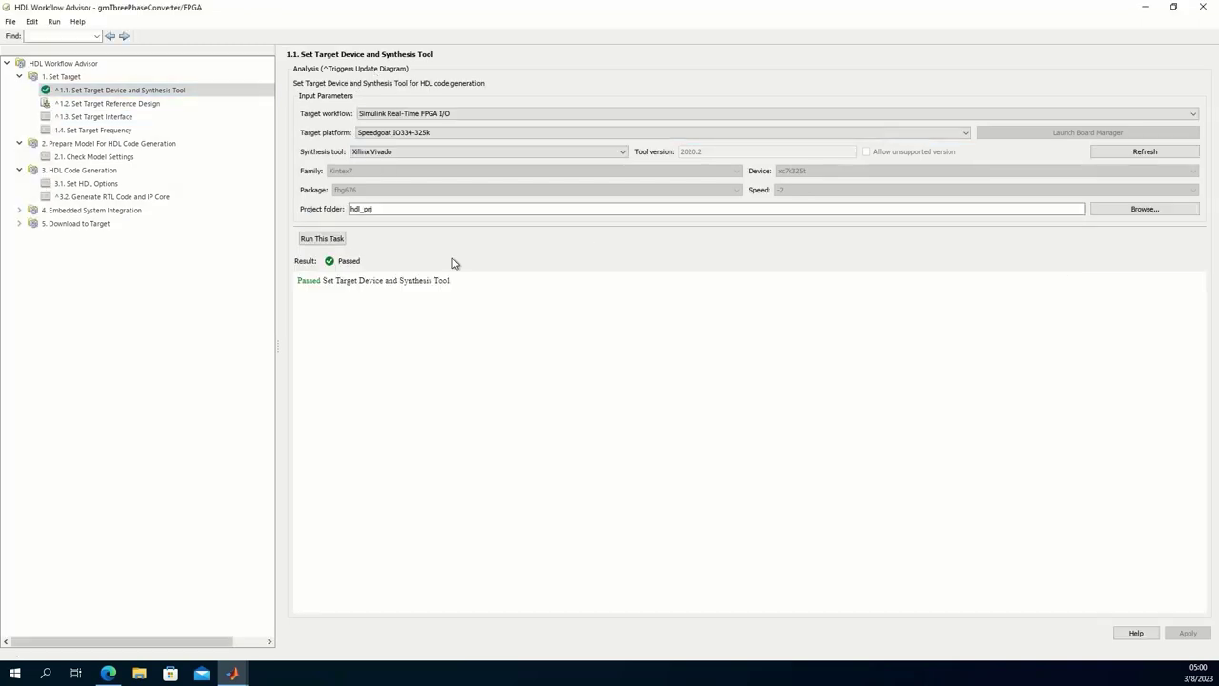
click(123, 105)
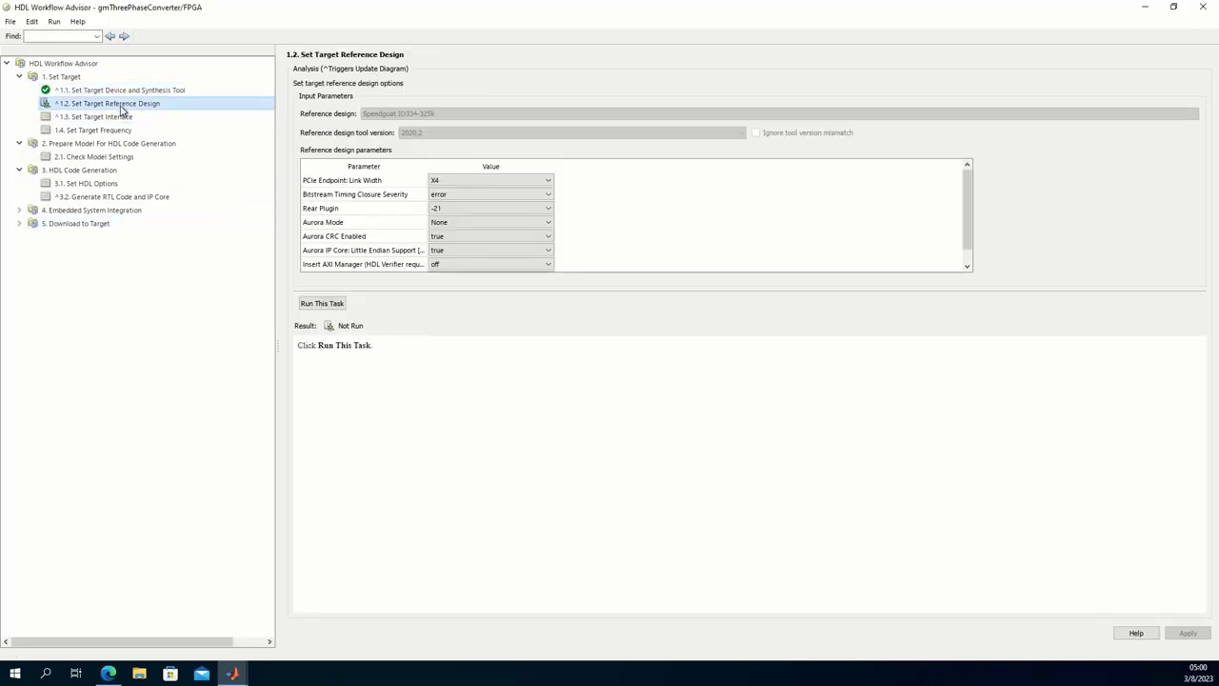
click(320, 303)
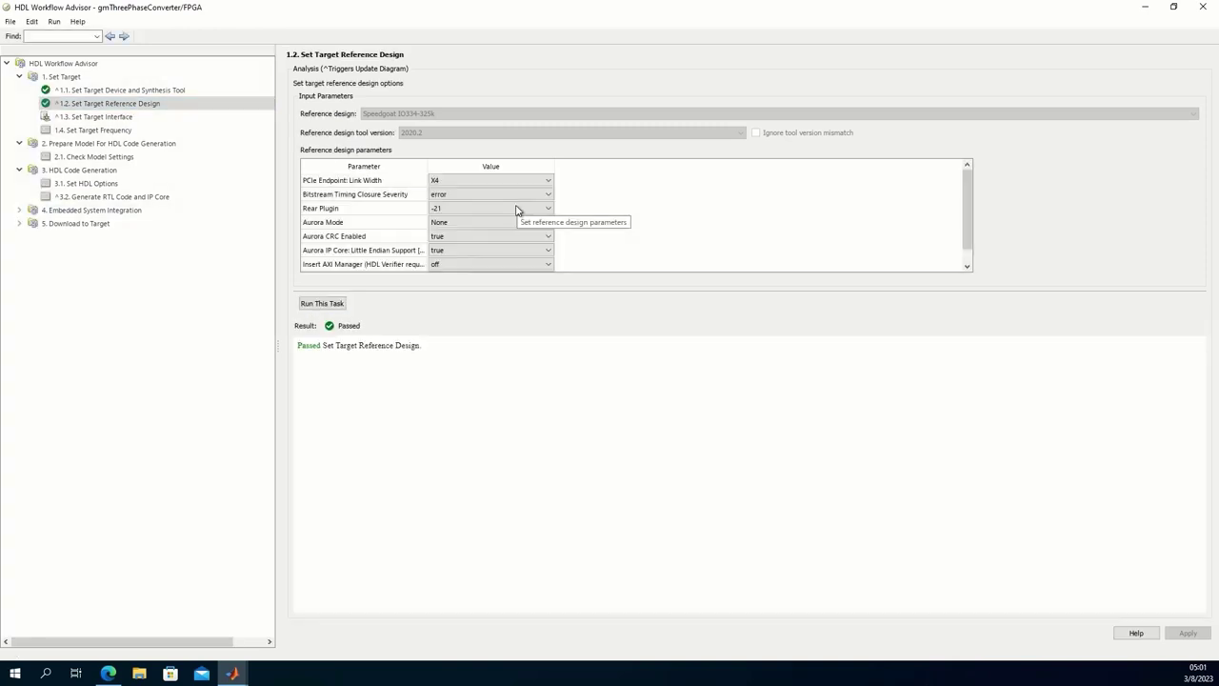
Review the port mappings in the target platform interface table and run task 1.3 Set Target Interface with Free running synchronization
click(103, 116)
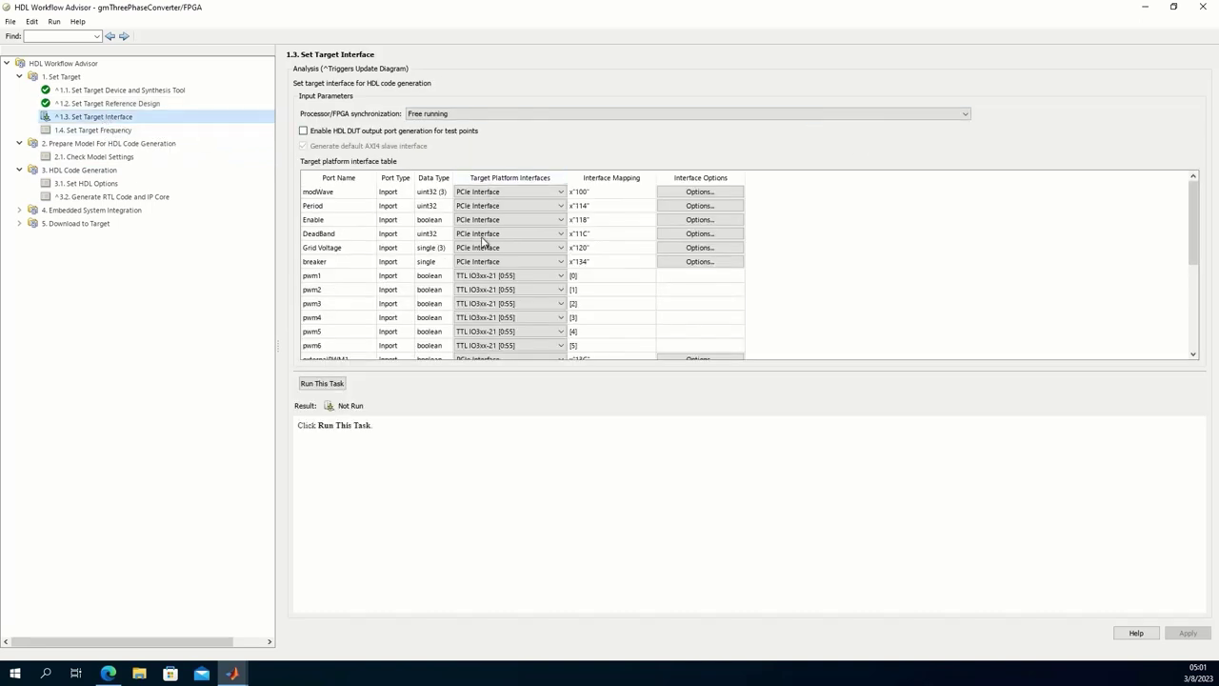
scroll(1195, 224, down, 3)
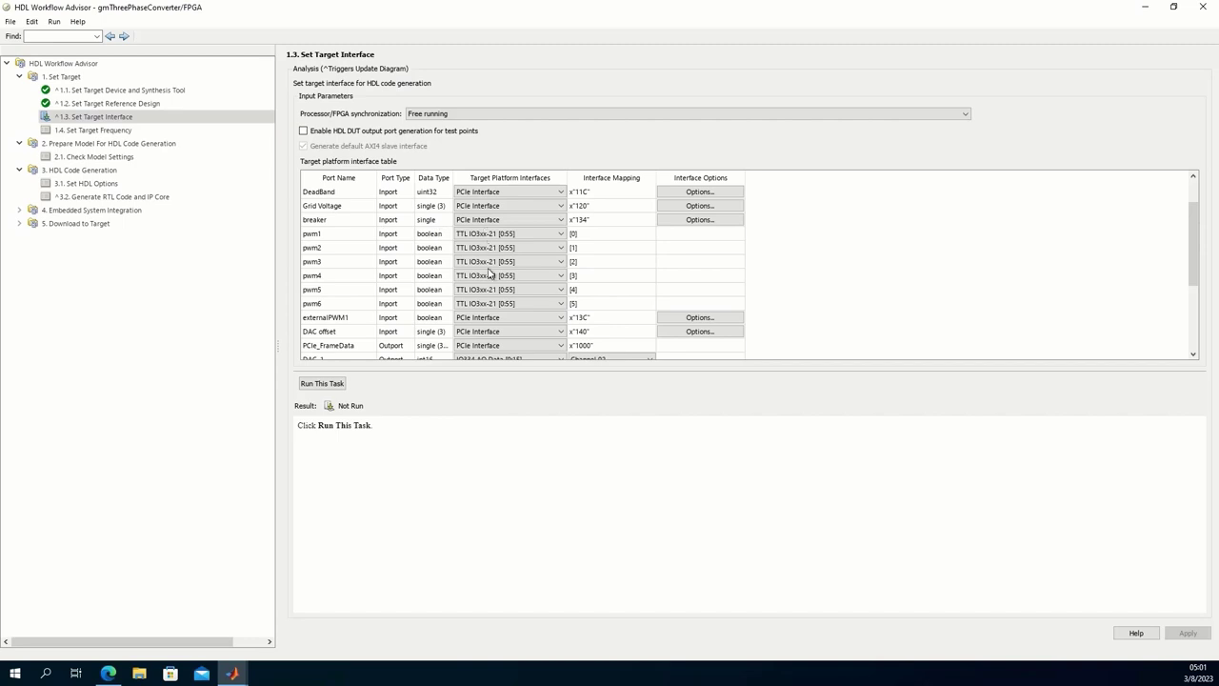
drag(1191, 264, 1199, 332)
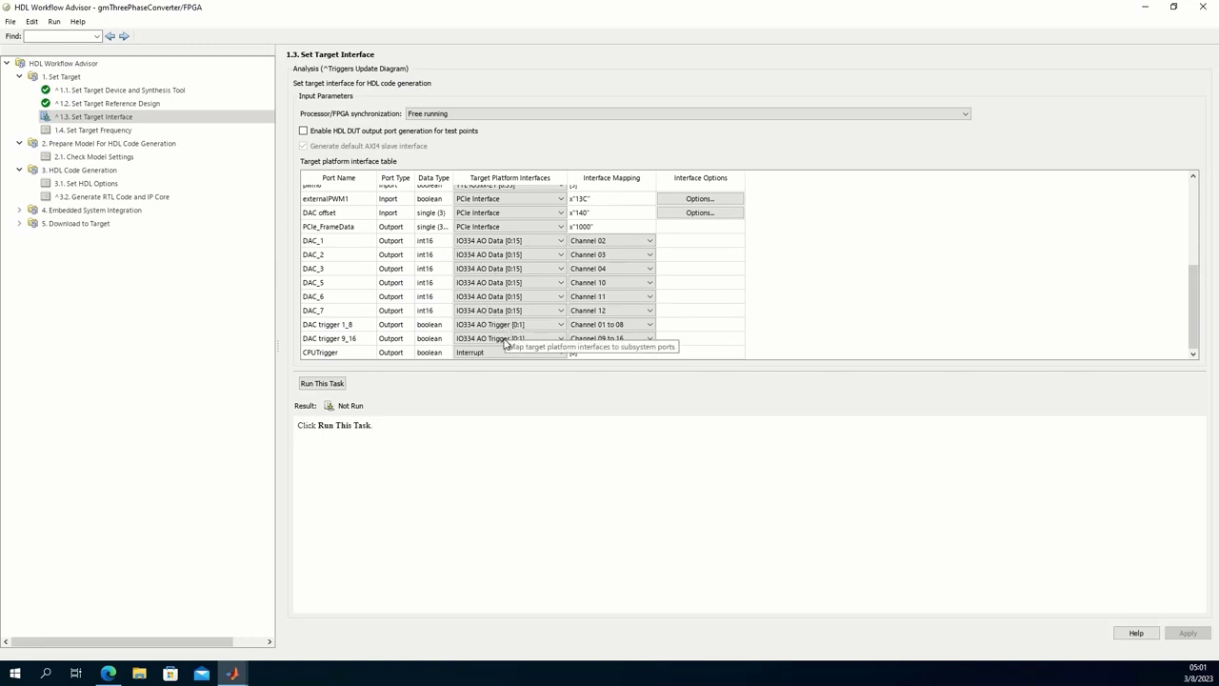
click(309, 383)
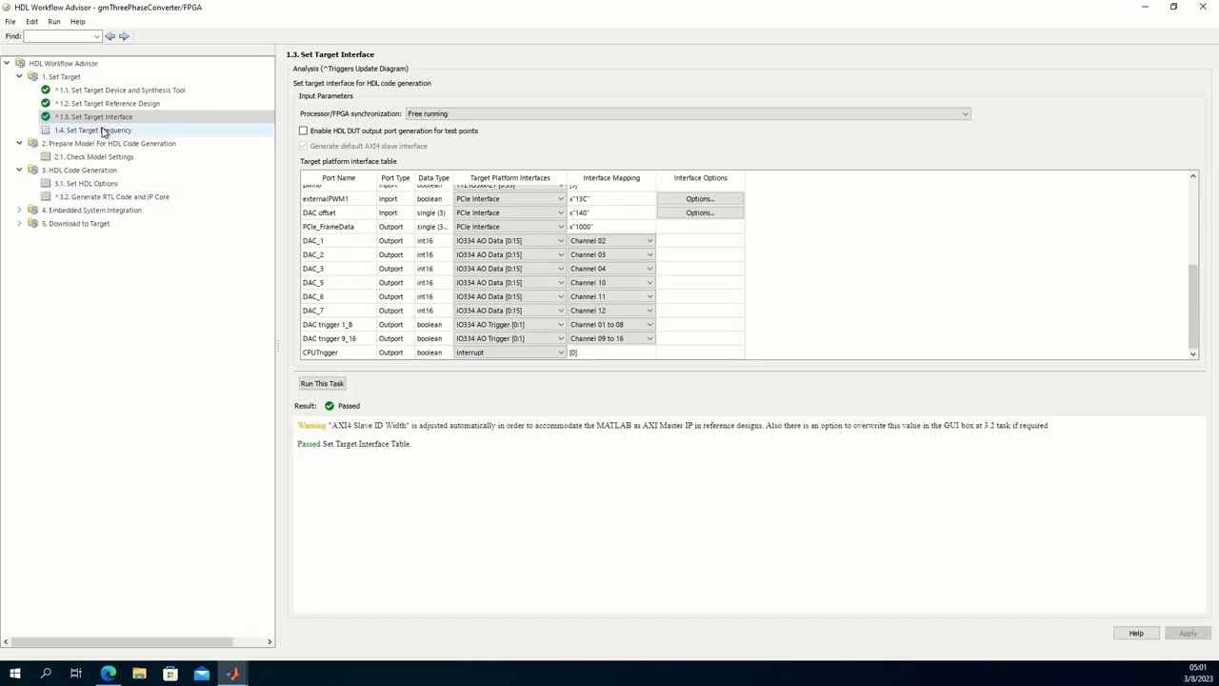
Run task 1.4 Set Target Frequency at 180 MHz and task 2.1 Check Model Settings
click(103, 131)
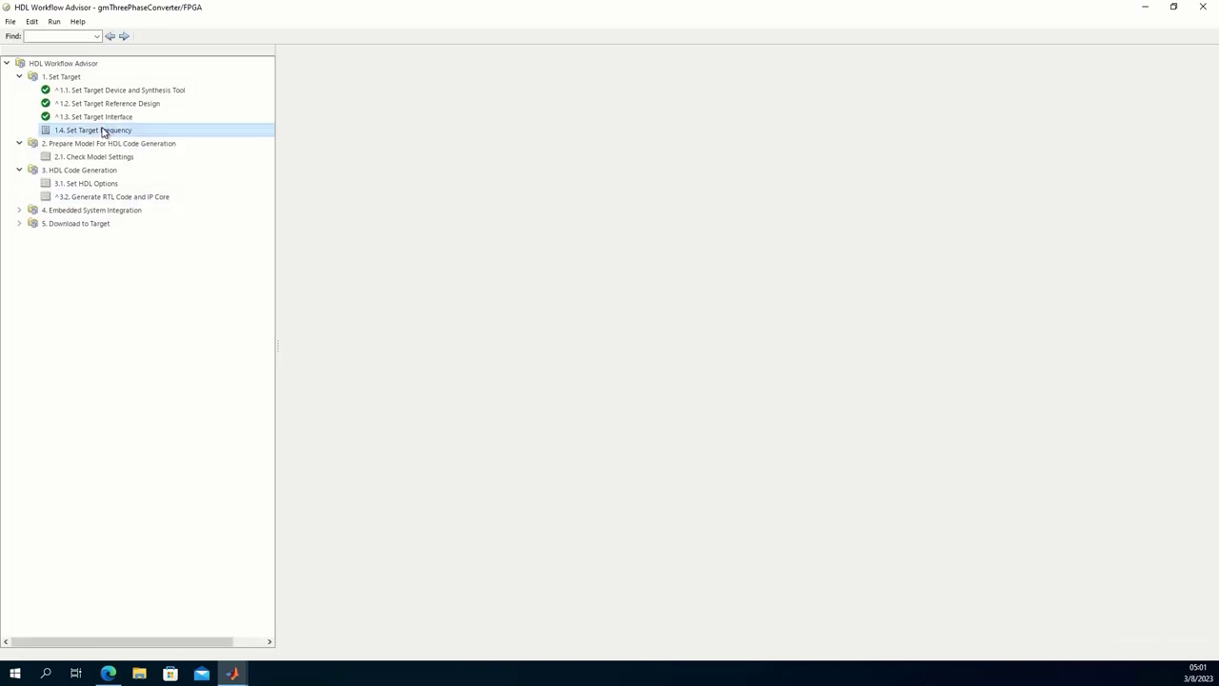
click(322, 182)
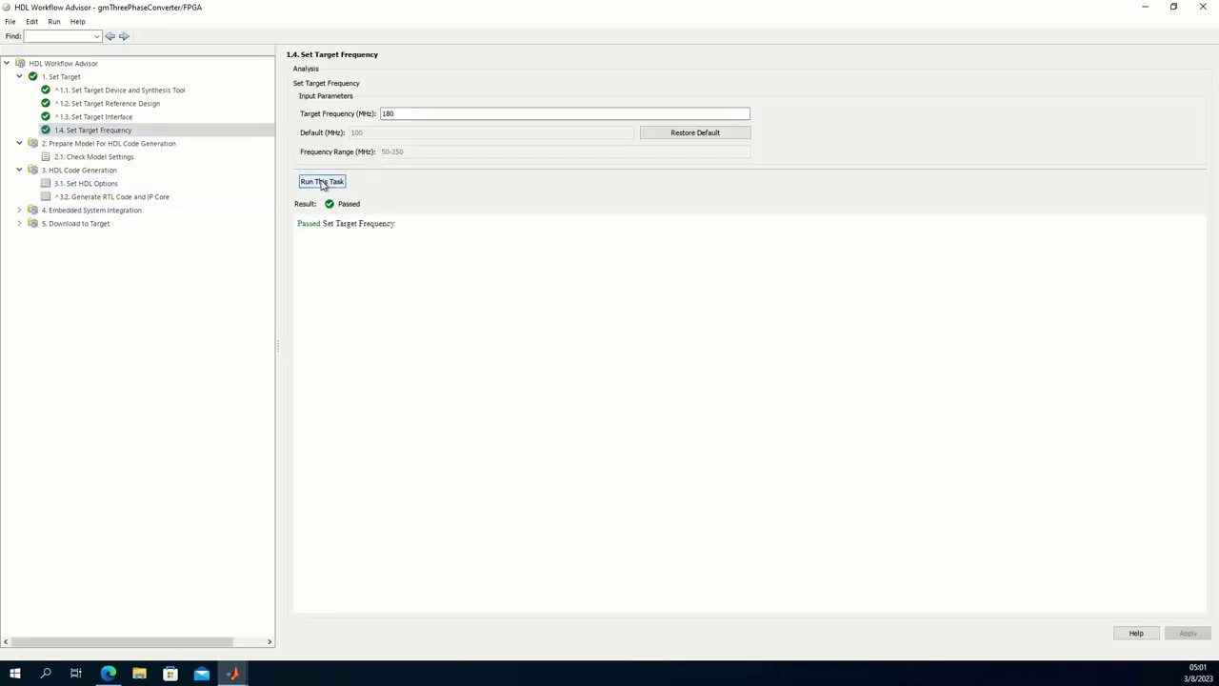
click(120, 156)
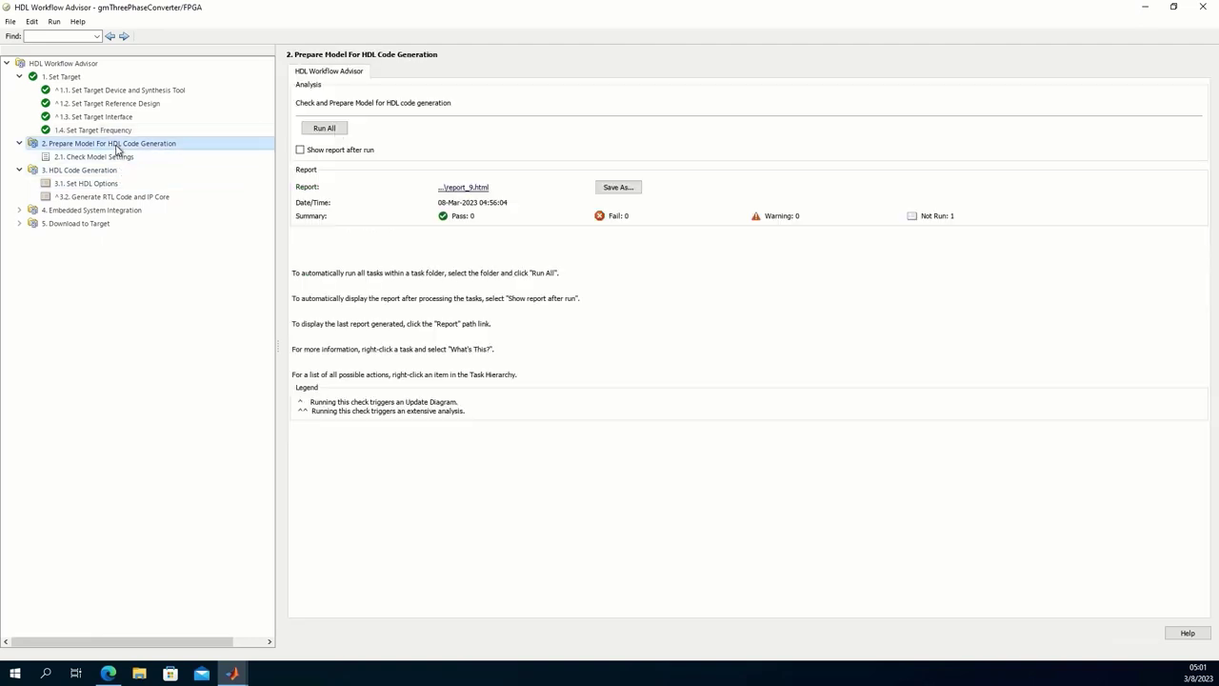
click(321, 143)
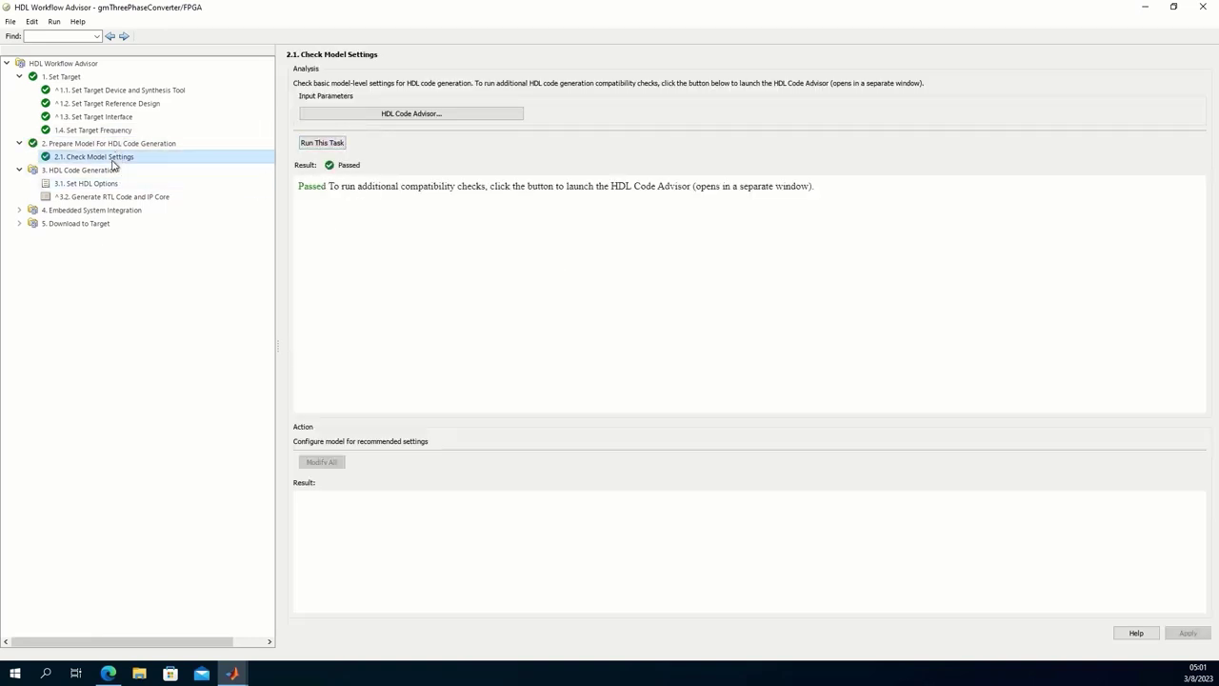
Run task 3.1 Set HDL Options and task 3.2 Generate RTL Code and IP Core, and dismiss the code generation report
click(105, 172)
click(86, 183)
click(322, 142)
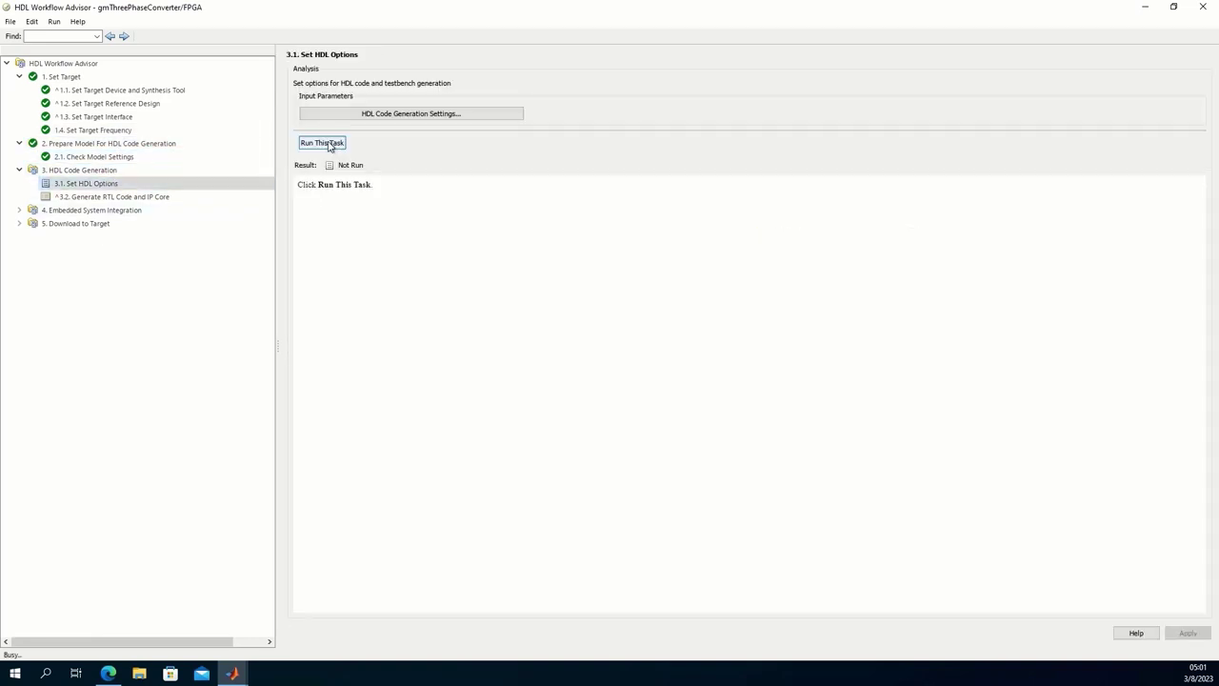
click(181, 196)
click(322, 356)
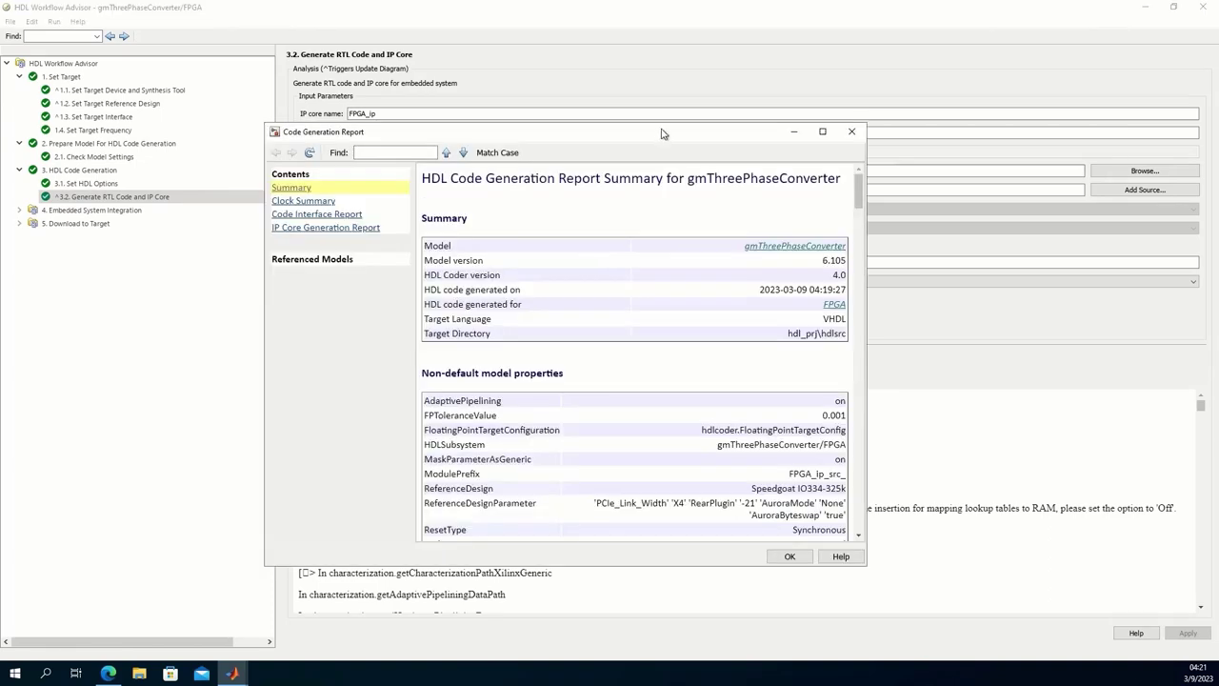
drag(657, 130, 602, 96)
Run all Embedded System Integration tasks to build the FPGA bitstream, and generate the Simulink Real-Time interface under Download to Target
click(89, 210)
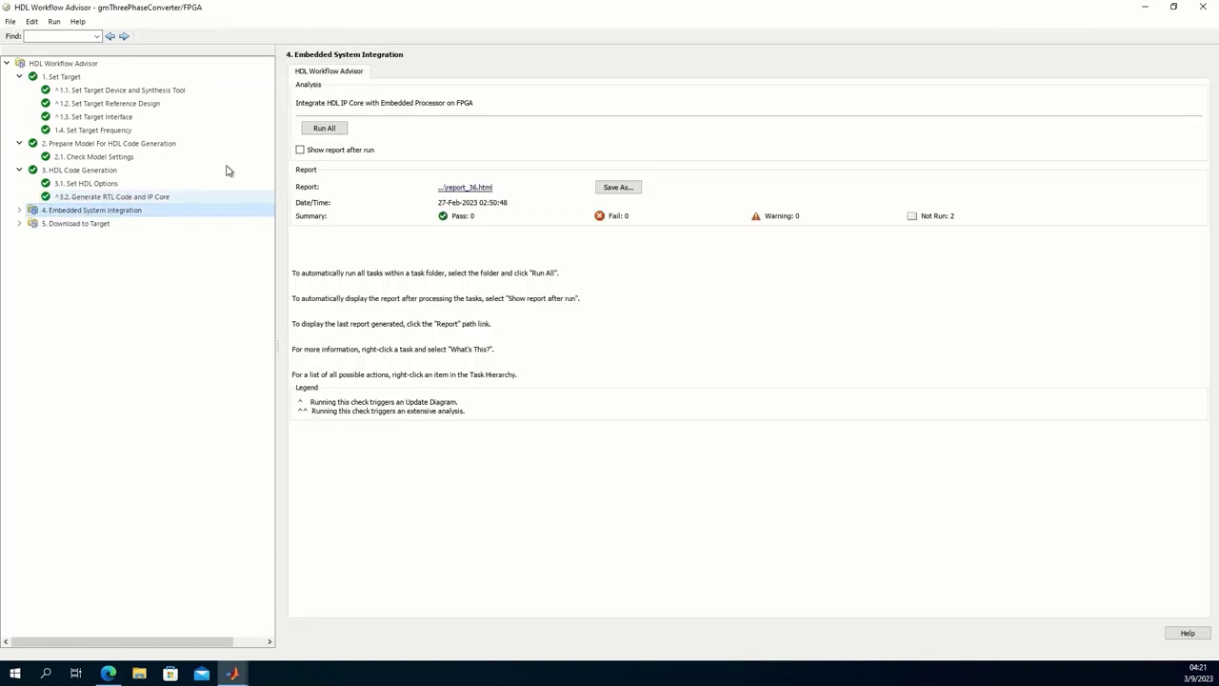
click(303, 130)
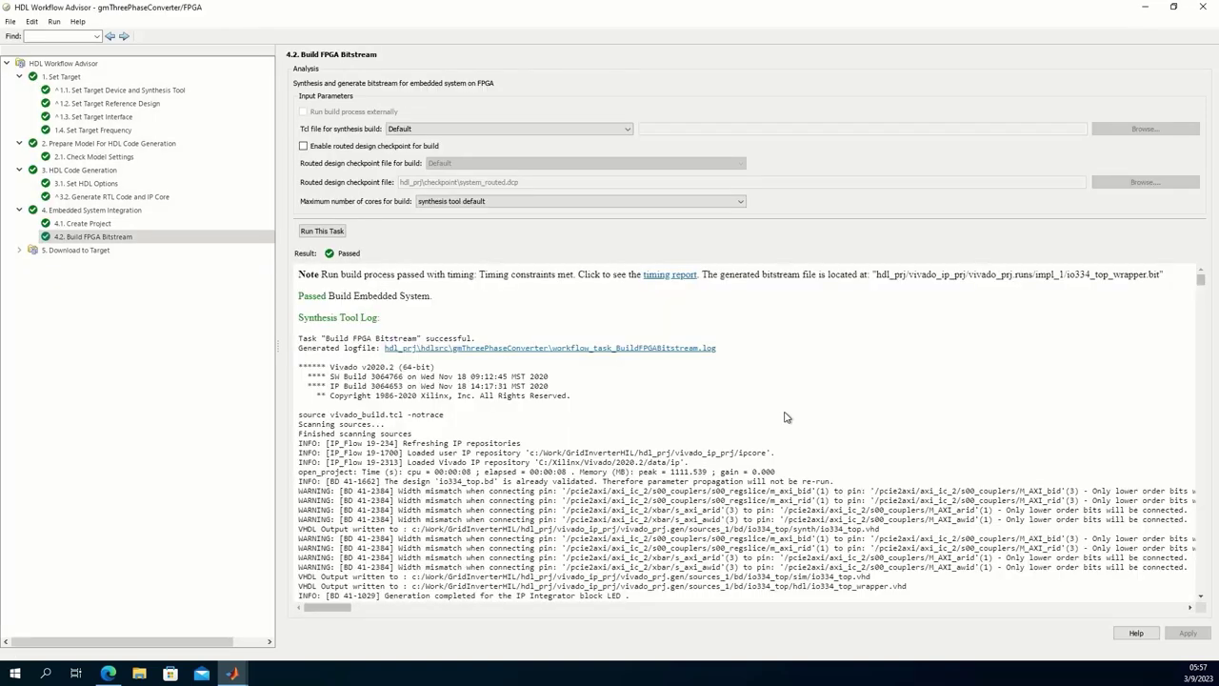
click(47, 252)
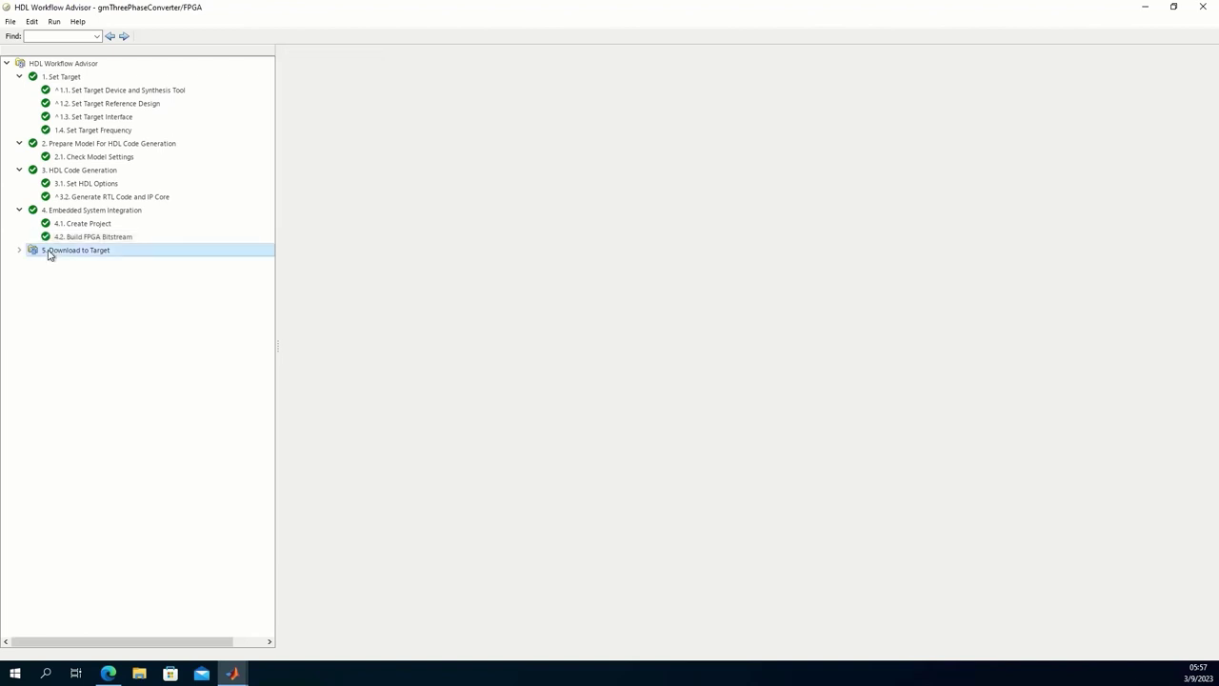
click(329, 120)
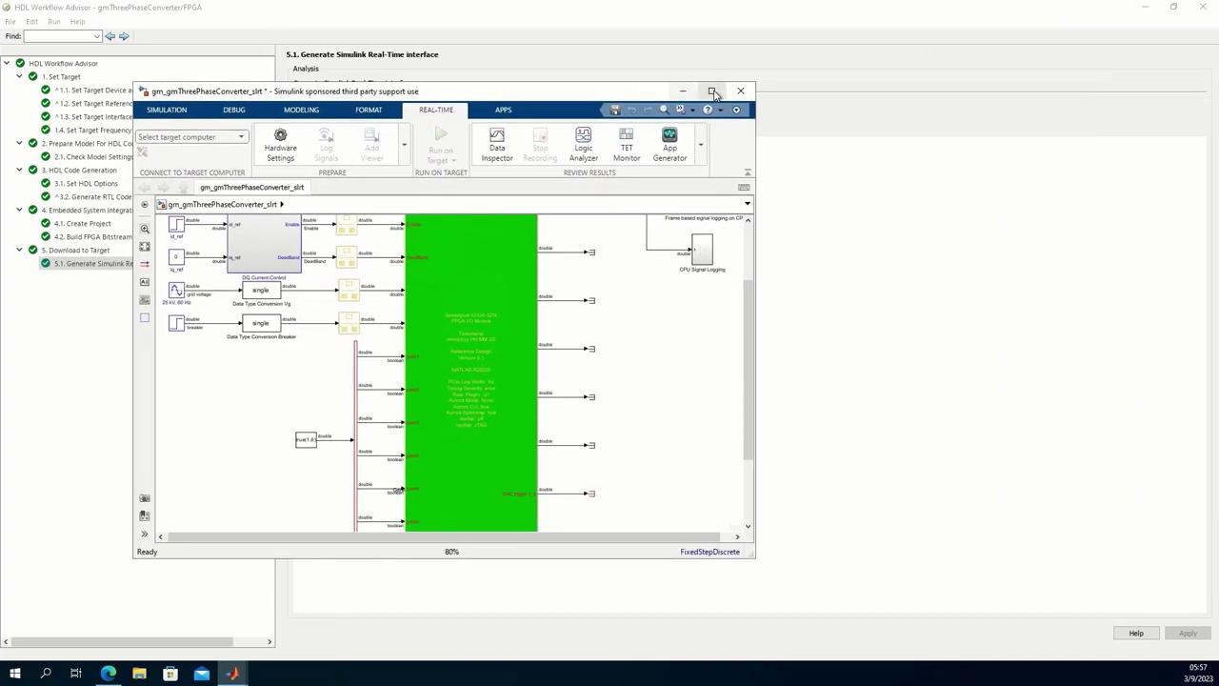
Inspect the generated gm_gmThreePhaseConverter_slrt model's FPGA subsystem and check the bitstream file name in its IO334-325k Setup block
click(712, 91)
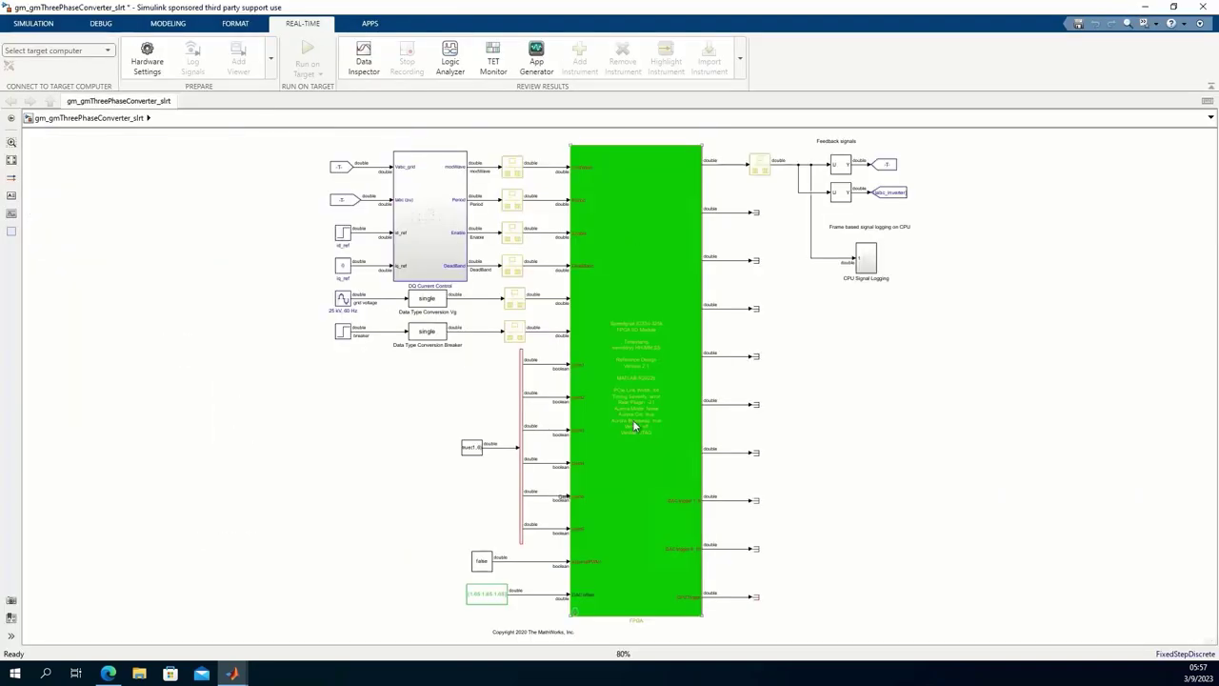
double_click(576, 615)
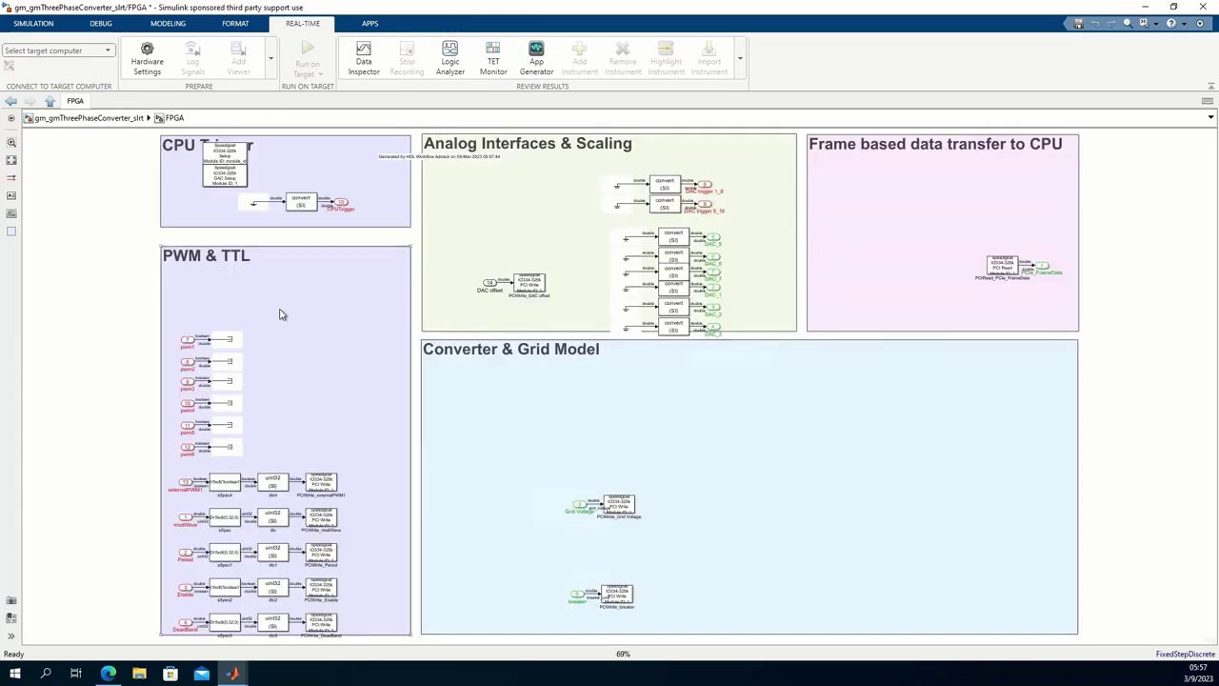
double_click(214, 168)
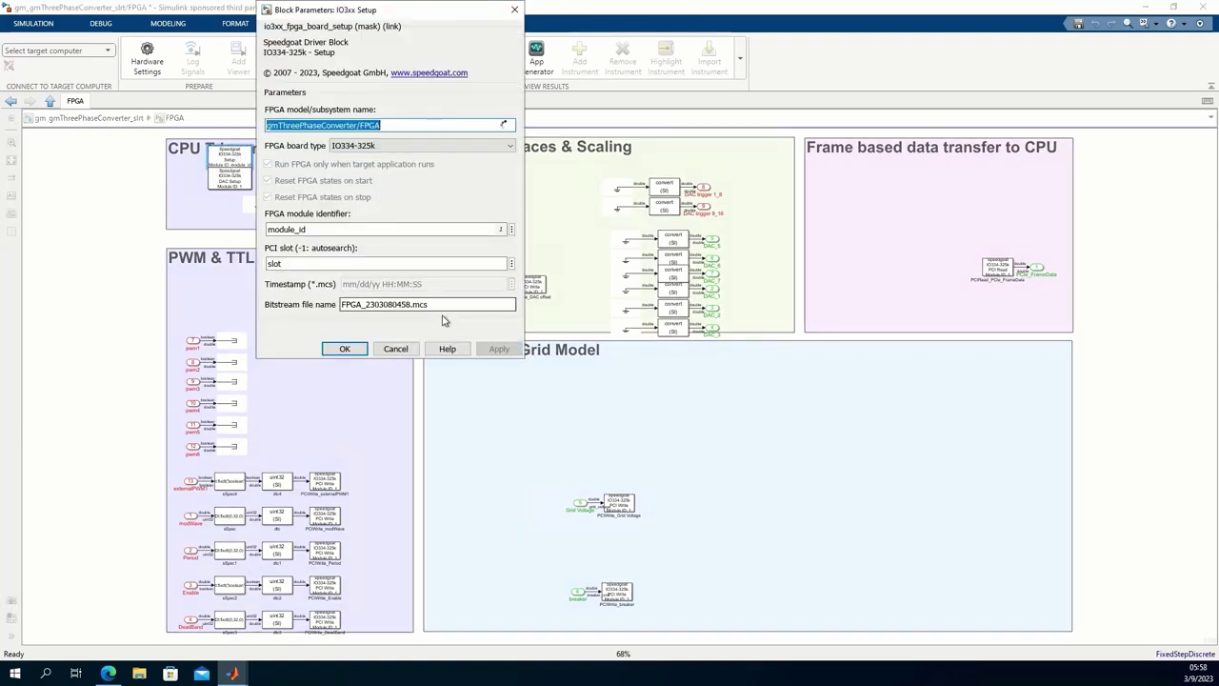
drag(341, 304, 447, 305)
click(446, 305)
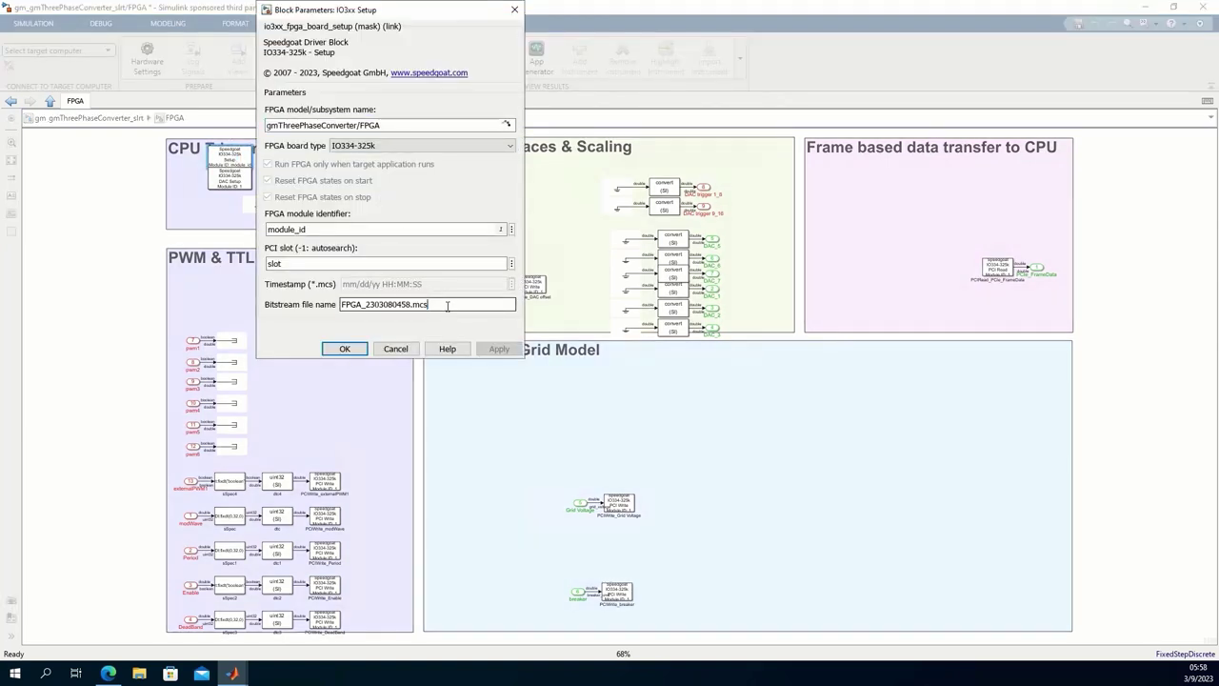
click(349, 352)
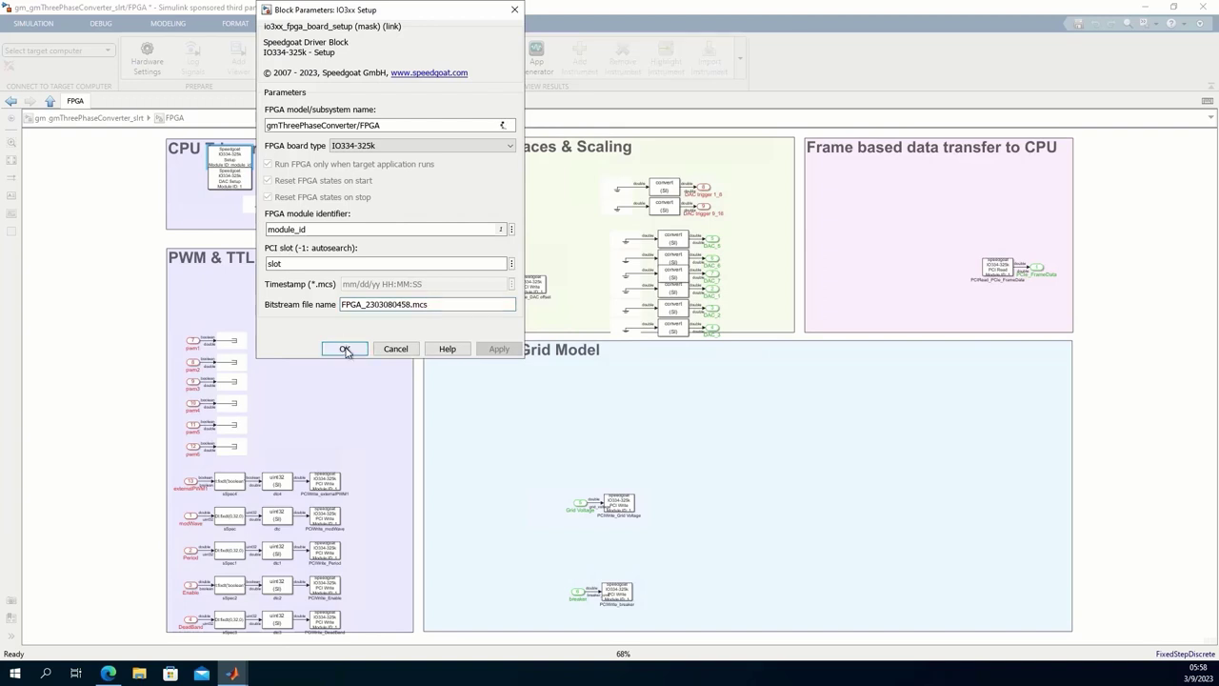
click(514, 12)
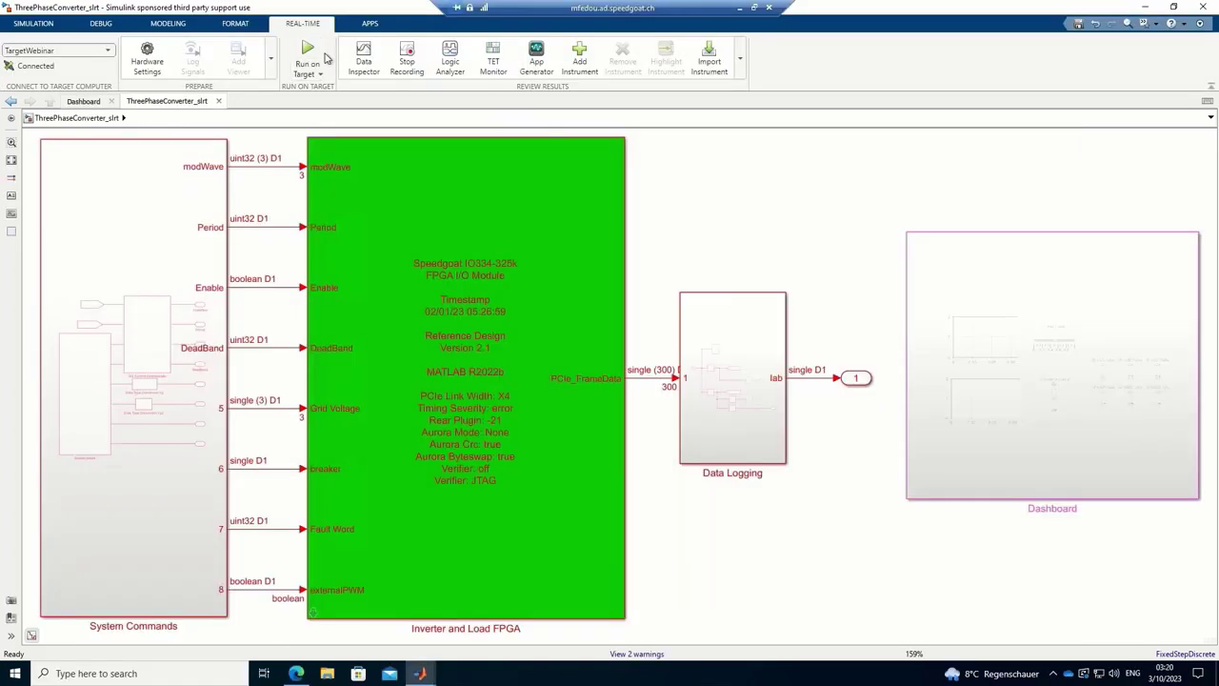
Run ThreePhaseConverter_slrt on the target computer and plot the new run's Ia_conv, Ib_conv and Ic_conv in the Data Inspector's upper plot
click(303, 58)
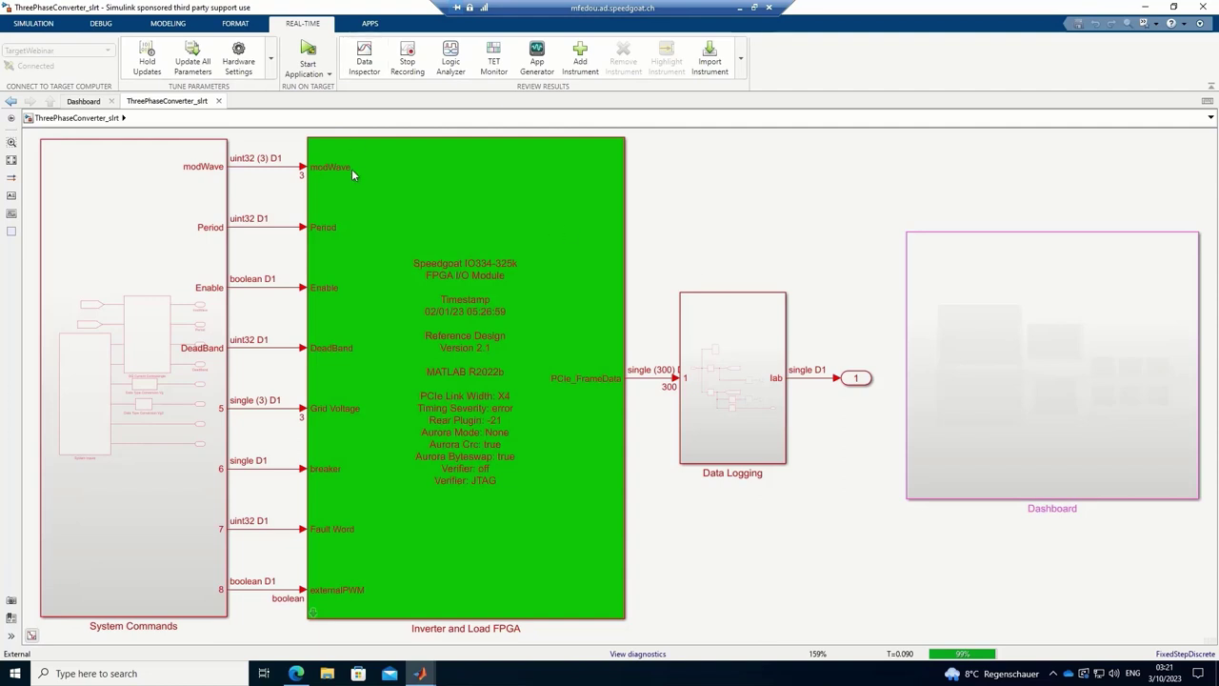
click(368, 60)
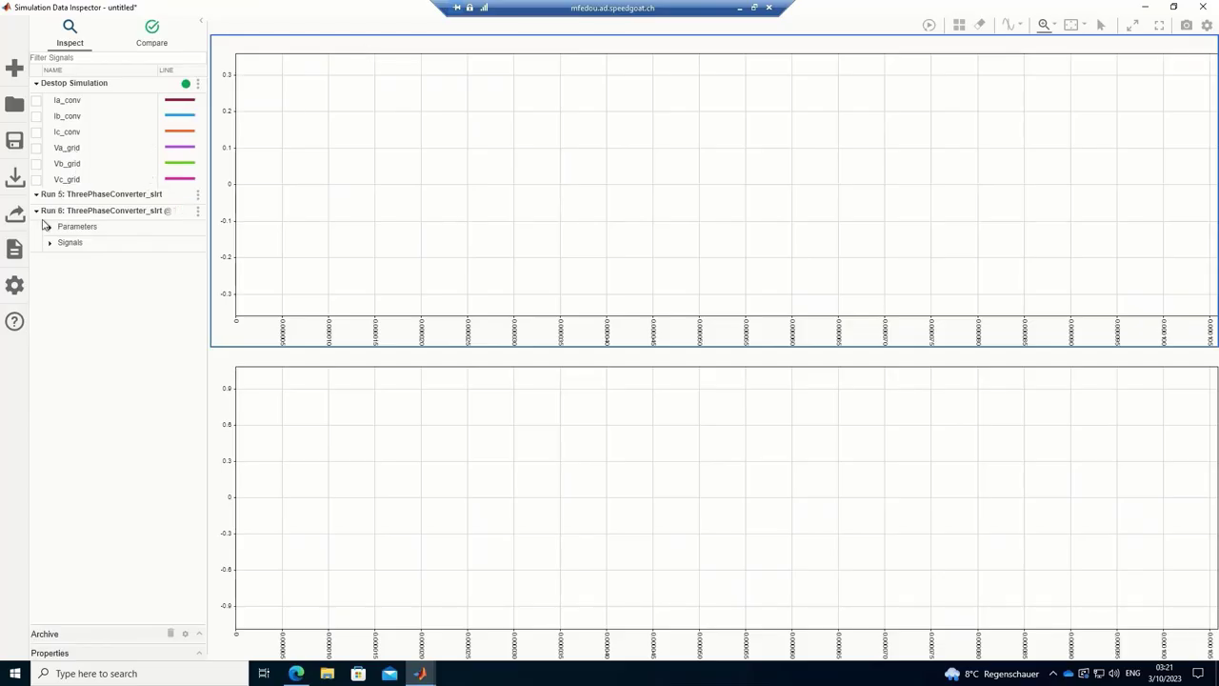
click(50, 244)
click(36, 259)
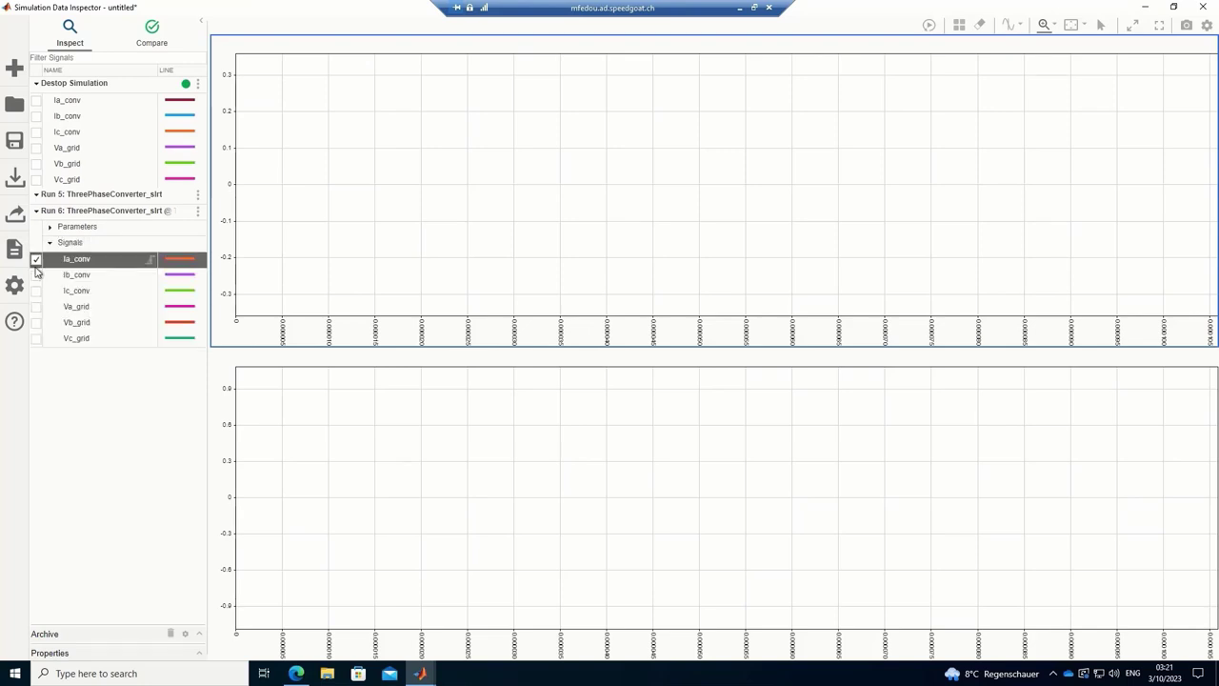
click(36, 275)
click(37, 290)
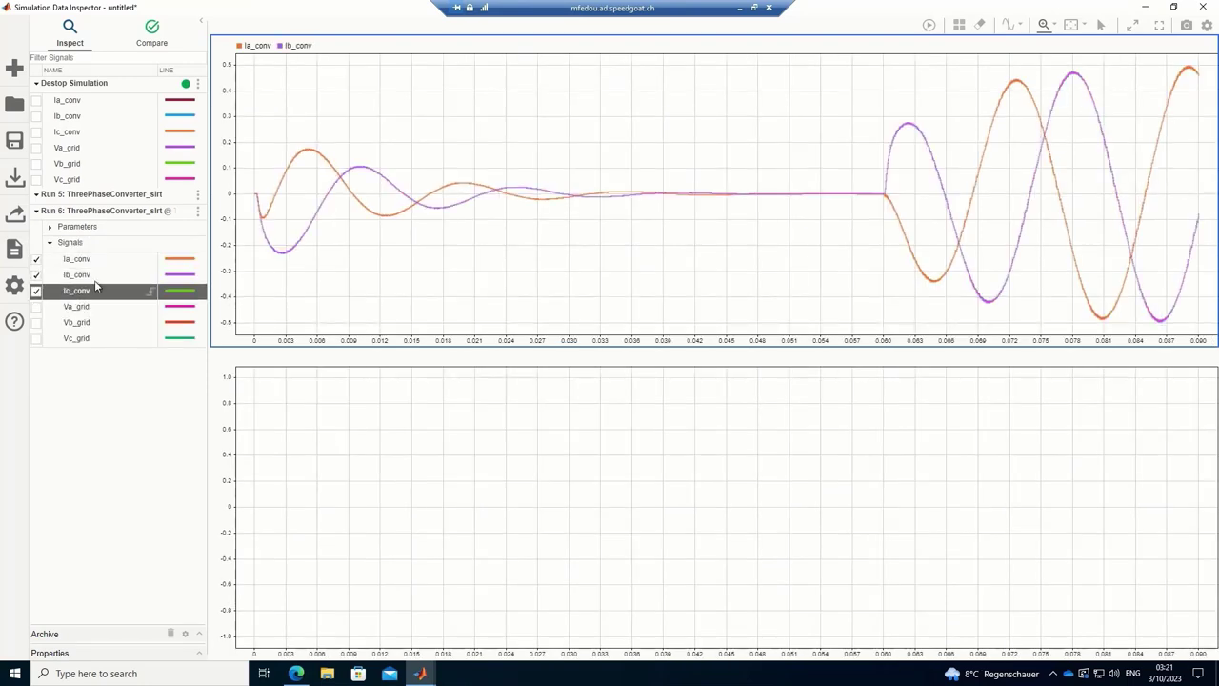
Plot the new run's grid voltages Va_grid, Vb_grid and Vc_grid in the lower plot
click(370, 476)
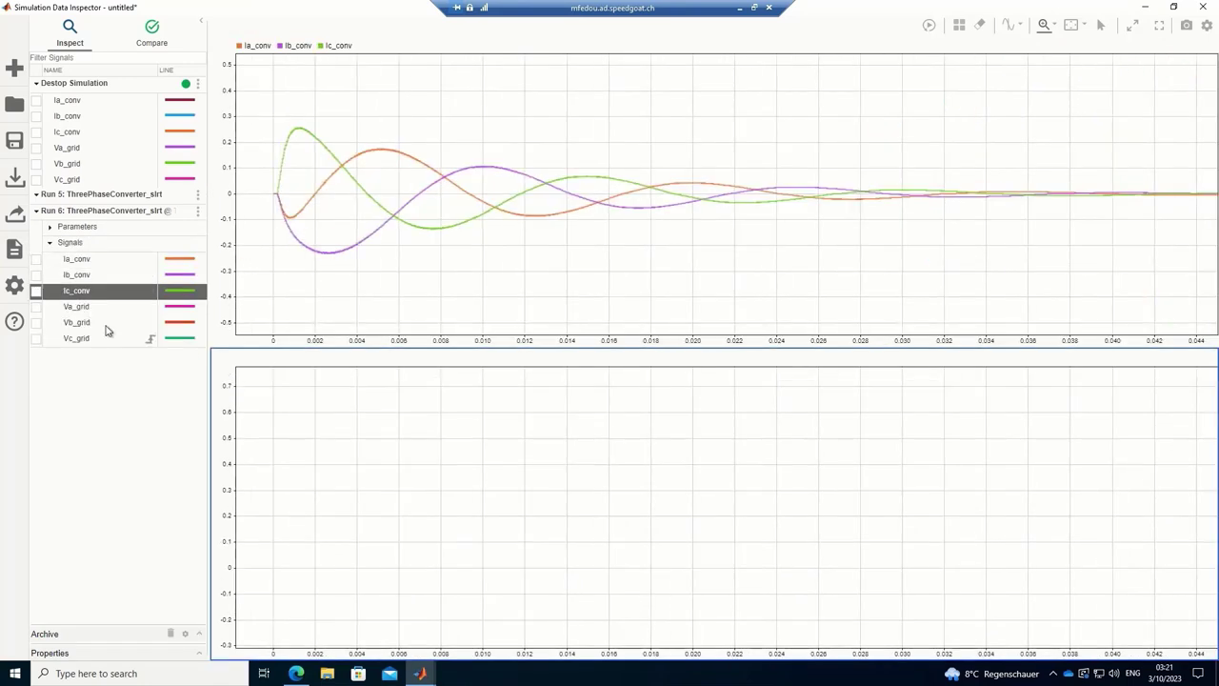
click(36, 306)
click(36, 321)
click(36, 338)
Examine the switching ripple on the real-time run's Ia_conv waveform near 0.0044 s, and restore the full time range
drag(350, 136, 750, 267)
drag(426, 165, 753, 278)
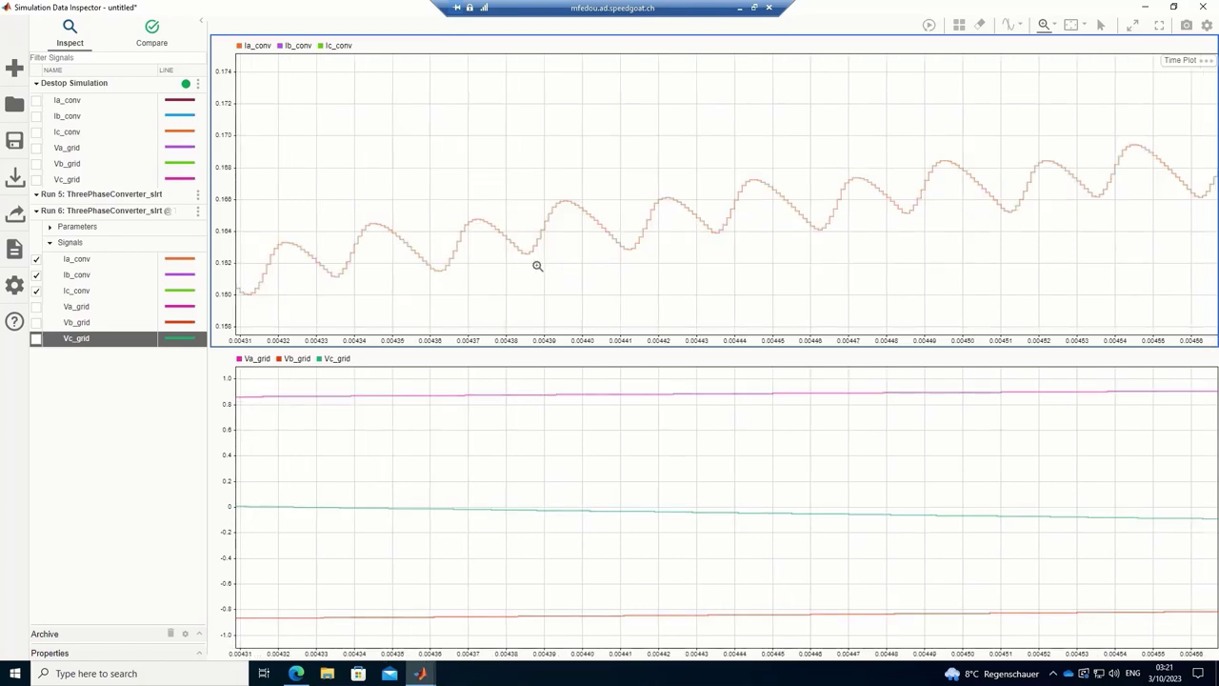
click(569, 270)
Remove Ib_conv and Ic_conv from the upper plot and overlay the Destop Simulation Ia_conv on the real-time Ia_conv
click(42, 294)
click(36, 274)
click(36, 291)
click(37, 100)
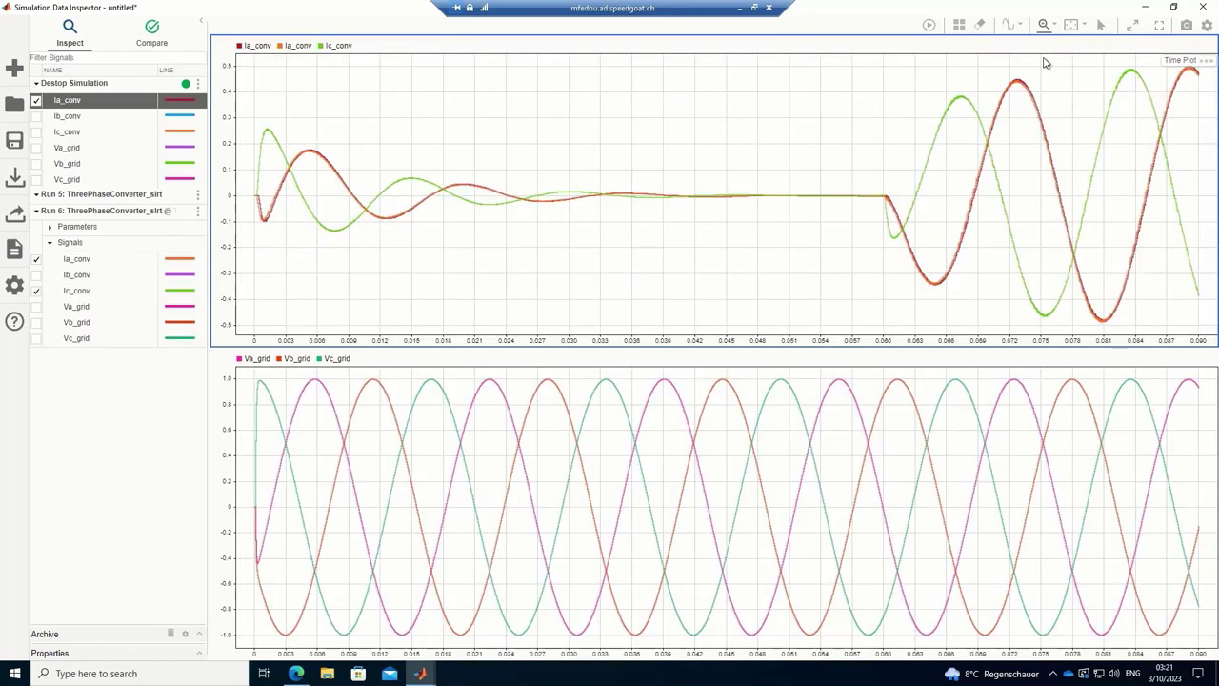
click(36, 293)
Compare the desktop and real-time Ia_conv waveforms closely around 0.0197 s and 0.0726 s, restoring the full time range after each
drag(443, 173, 498, 198)
drag(450, 138, 662, 228)
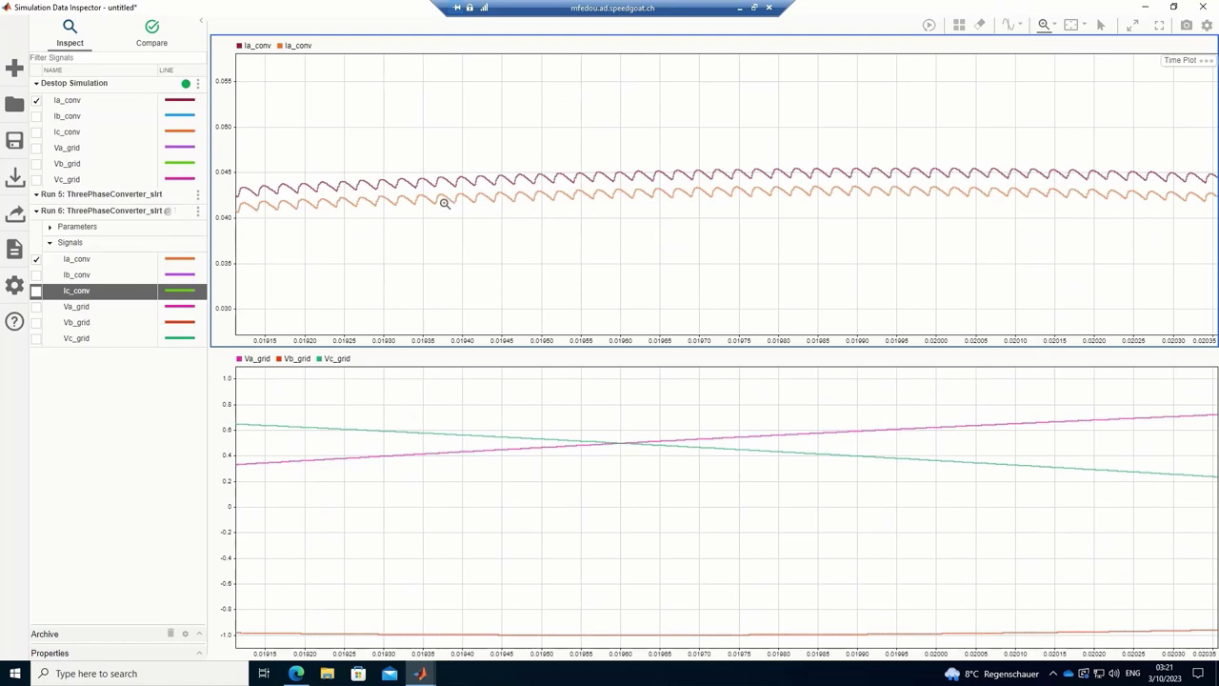
click(1071, 26)
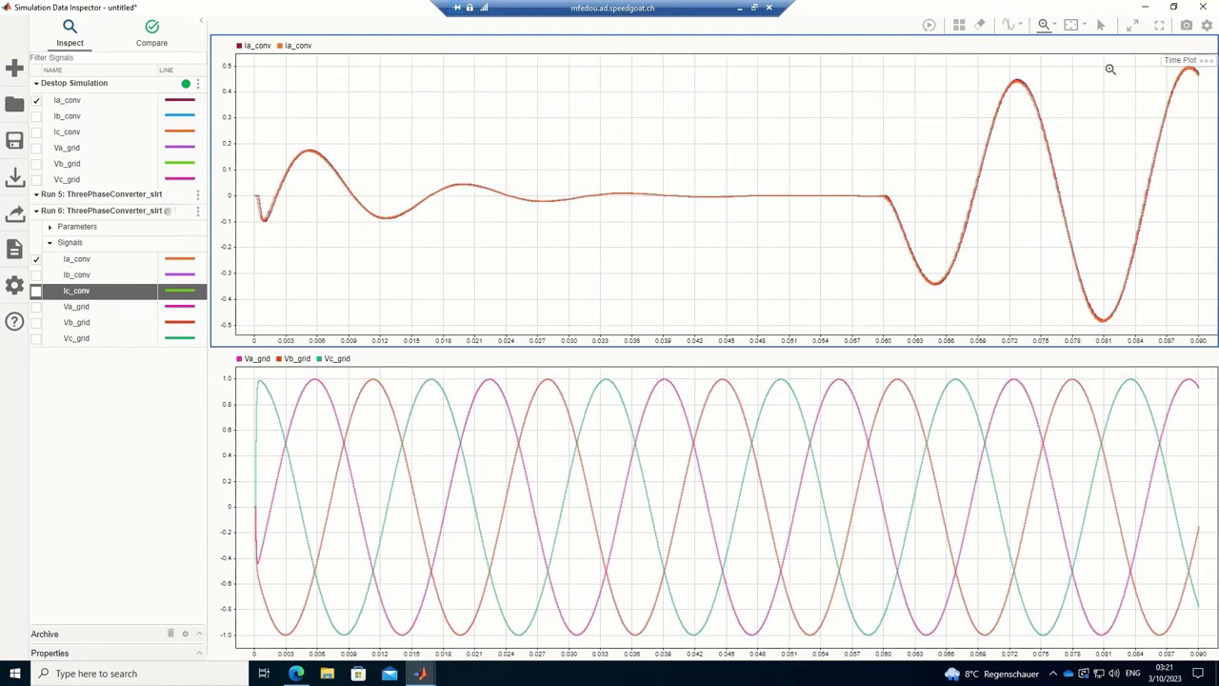
drag(1001, 71, 1053, 109)
drag(424, 89, 654, 200)
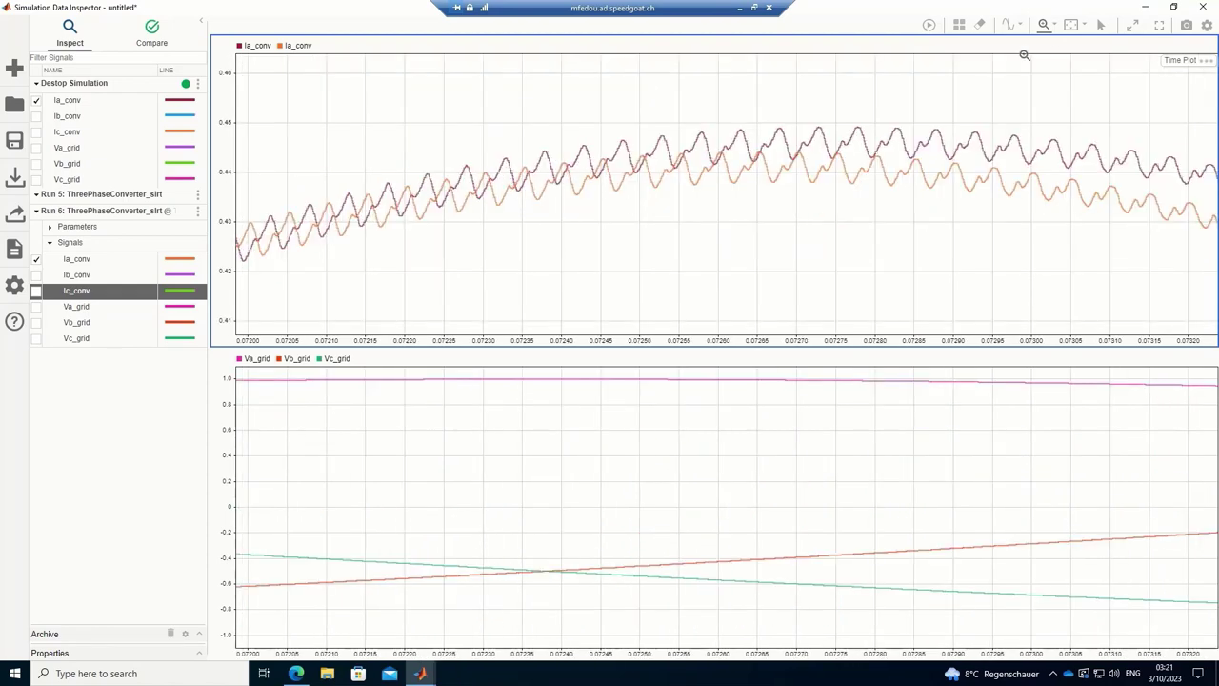
click(1072, 28)
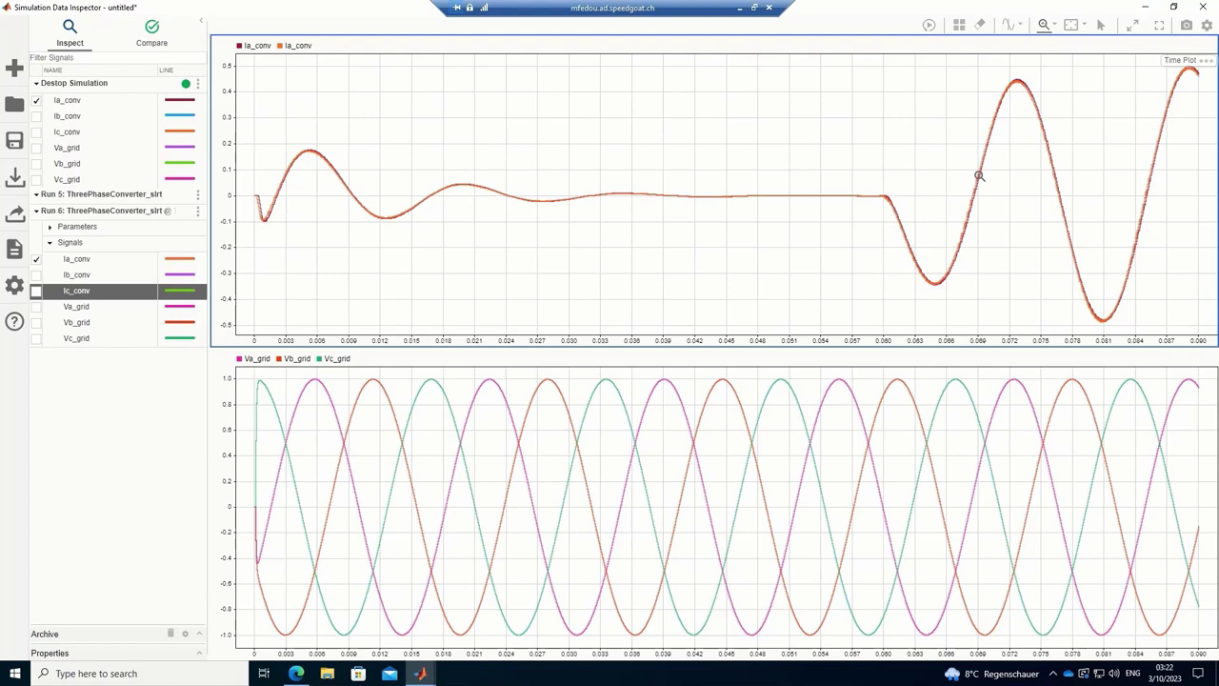
Switch to the MATLAB window and set fgrid to 400 and fsw to 100e3 in param.m
mouse_move(420, 673)
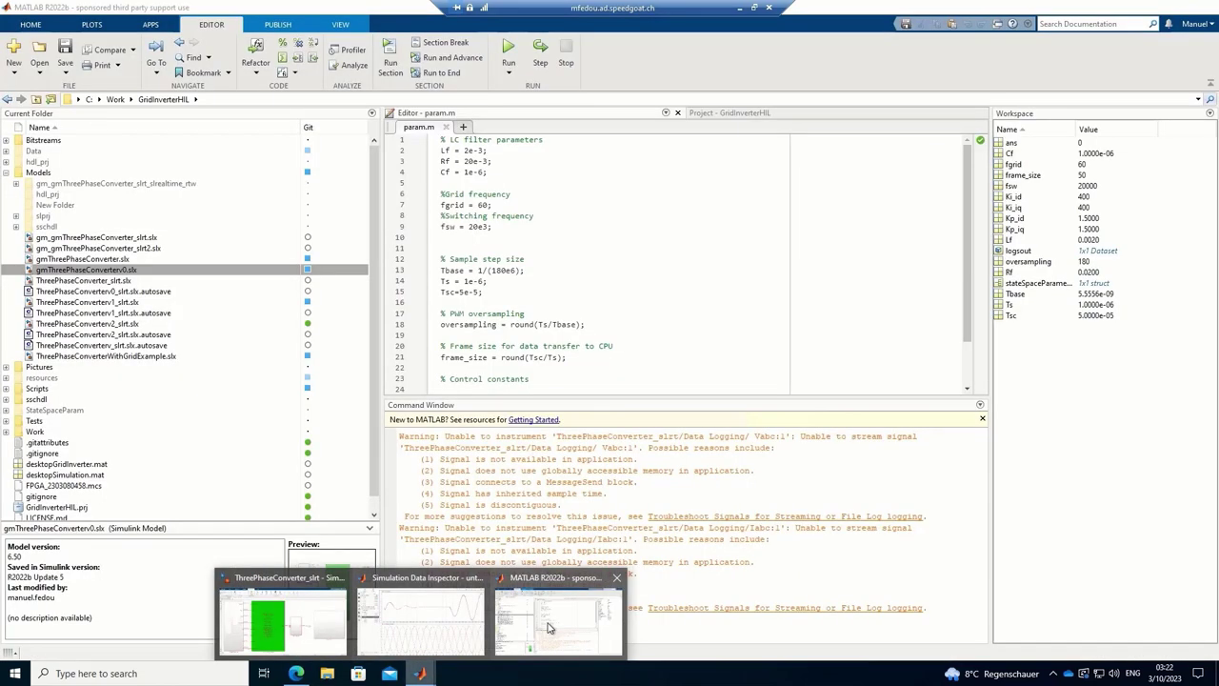
click(549, 627)
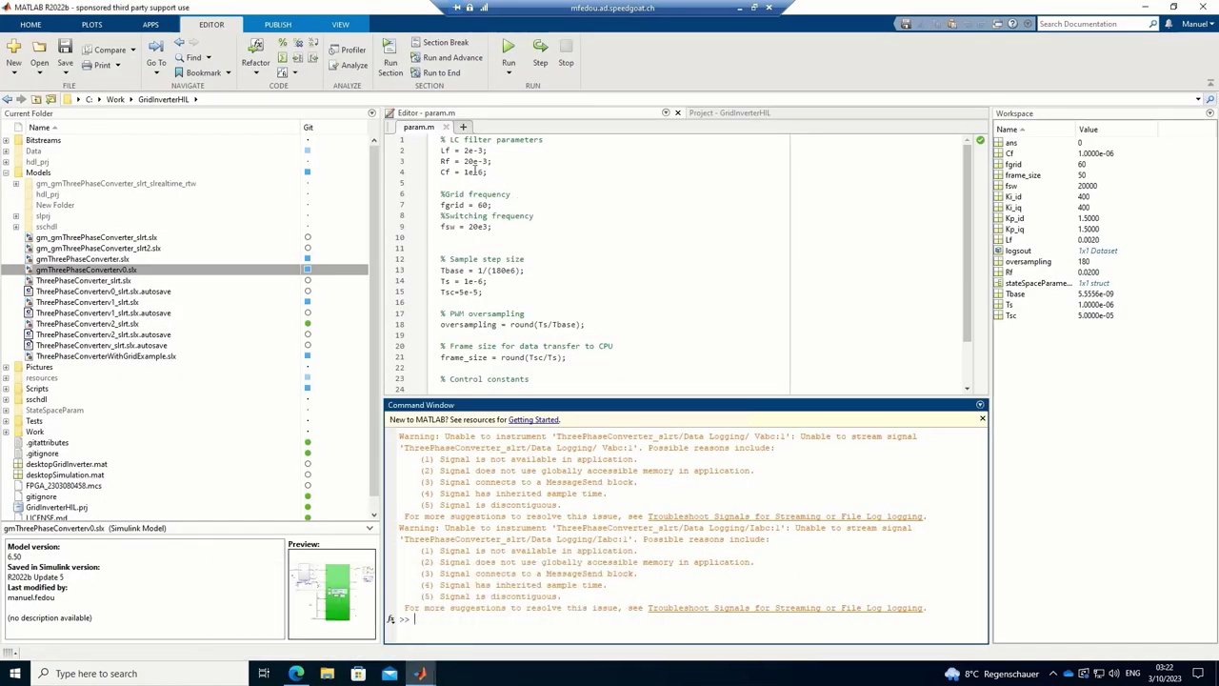
click(486, 205)
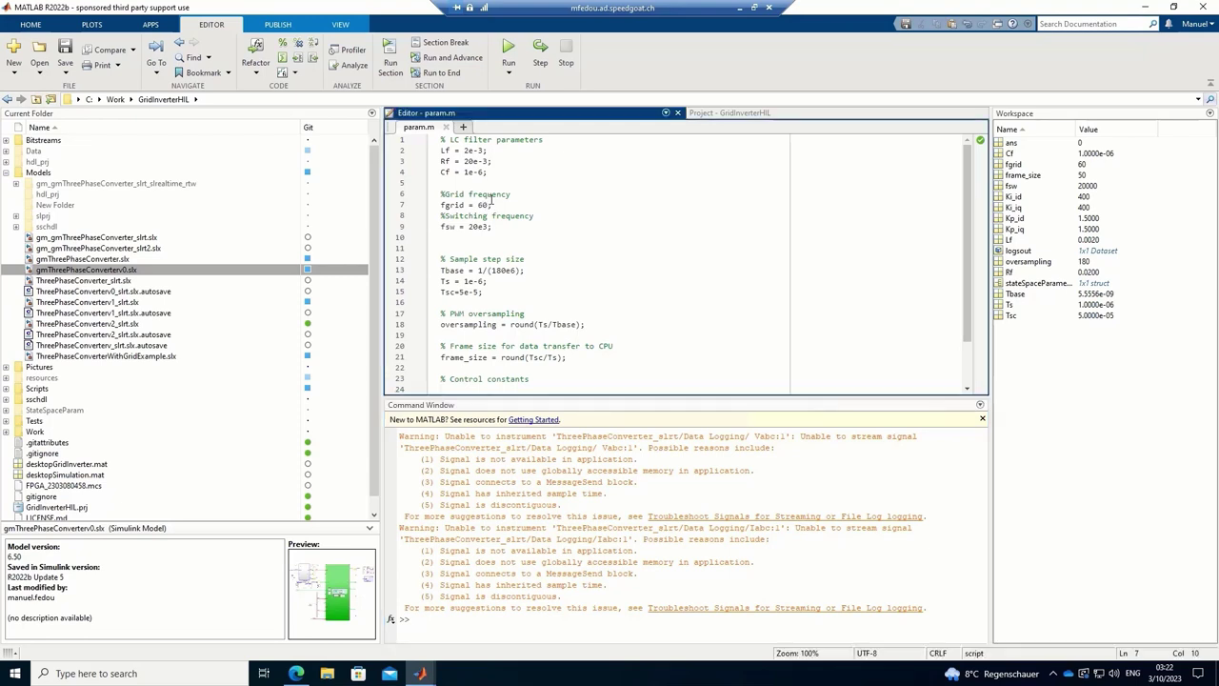
key(BackSpace)
text(40)
key(Delete)
text(10)
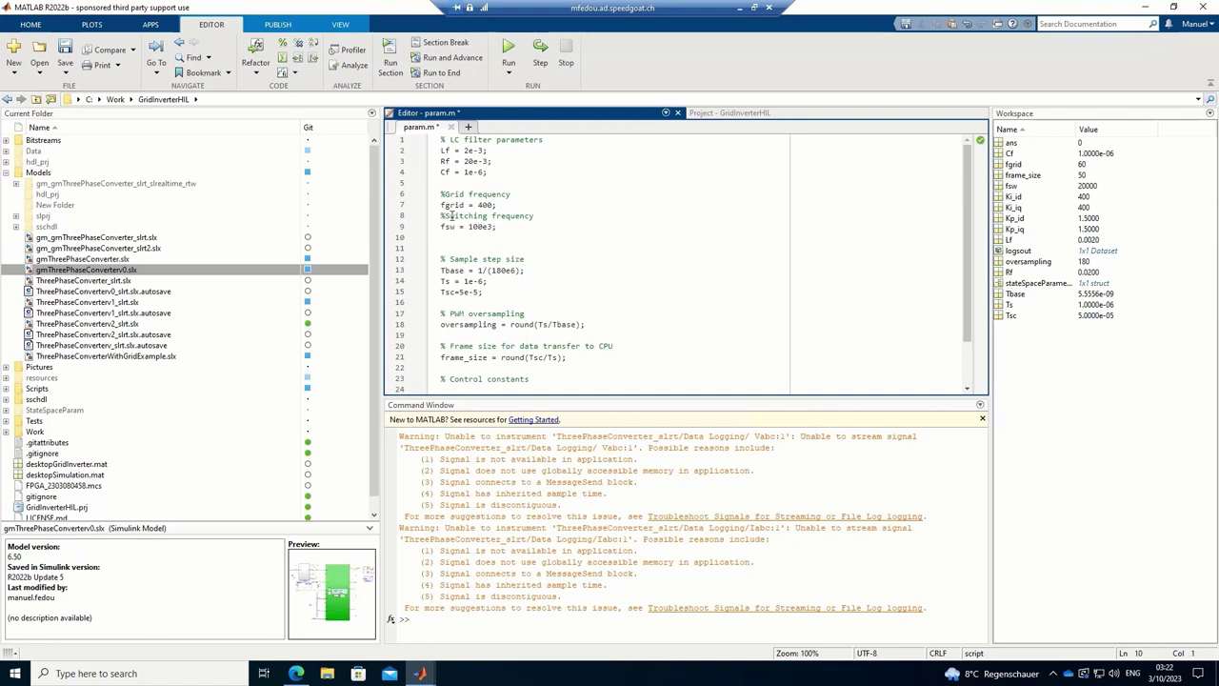
Run param.m to load the new parameters, and run the ThreePhaseConverter_slrt model on the TargetWebinar target computer
click(507, 56)
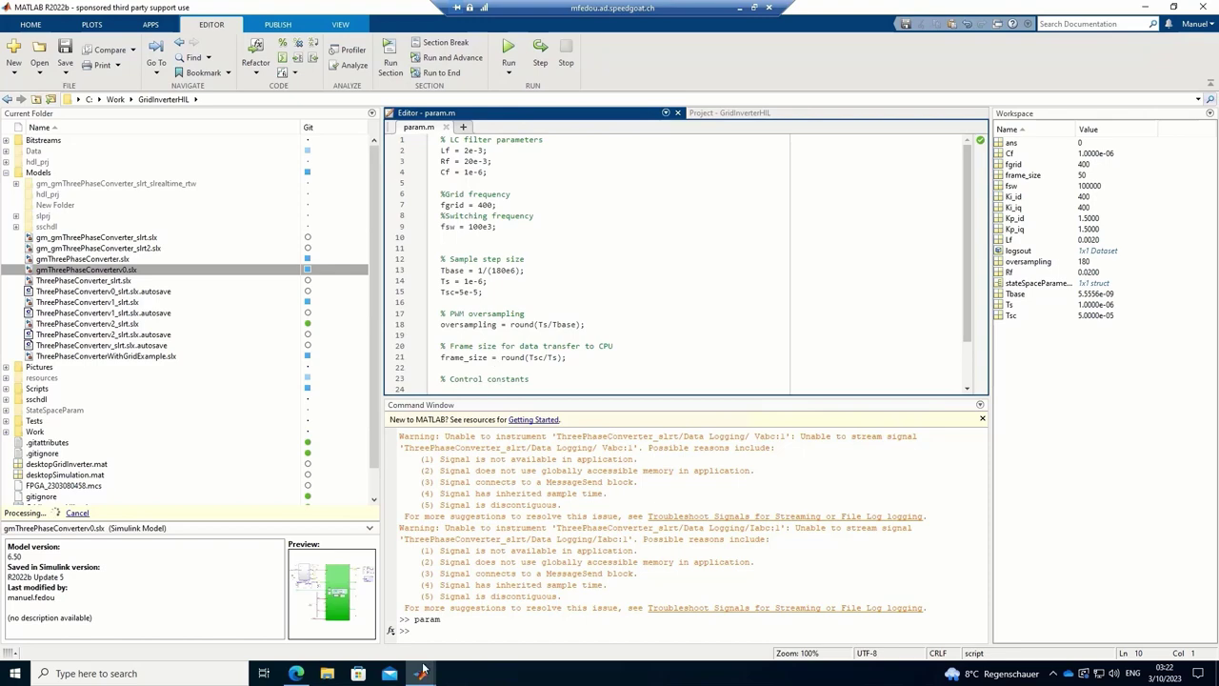
mouse_move(429, 672)
click(333, 630)
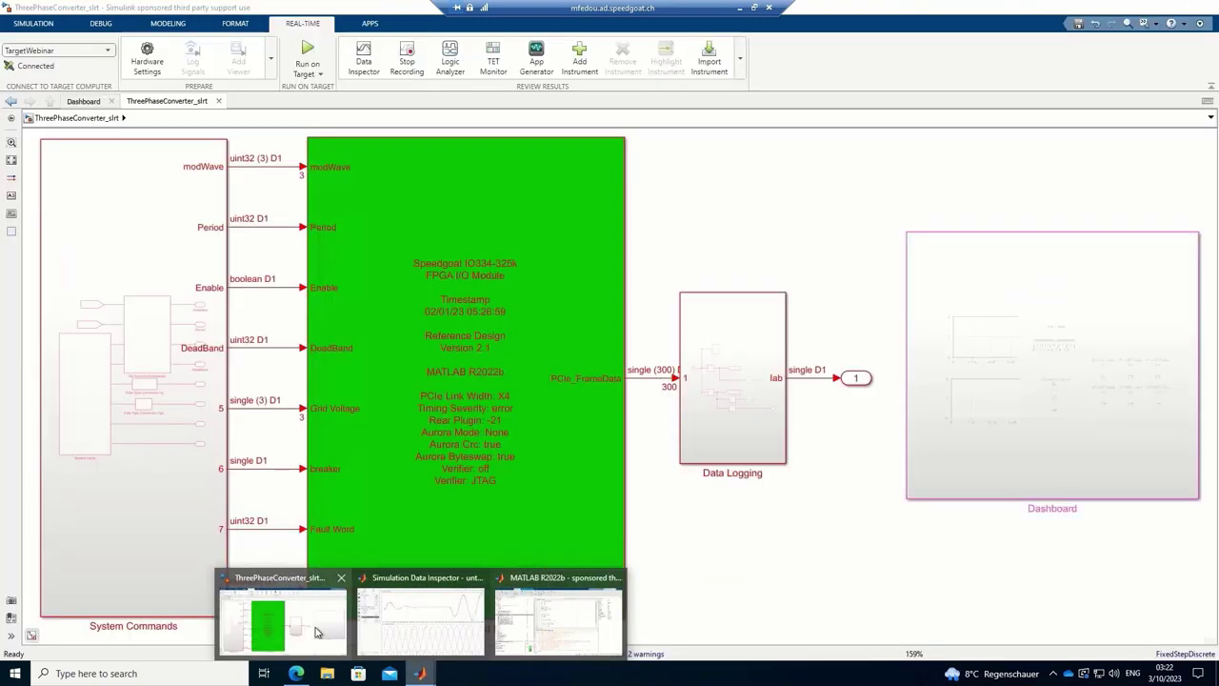
click(308, 57)
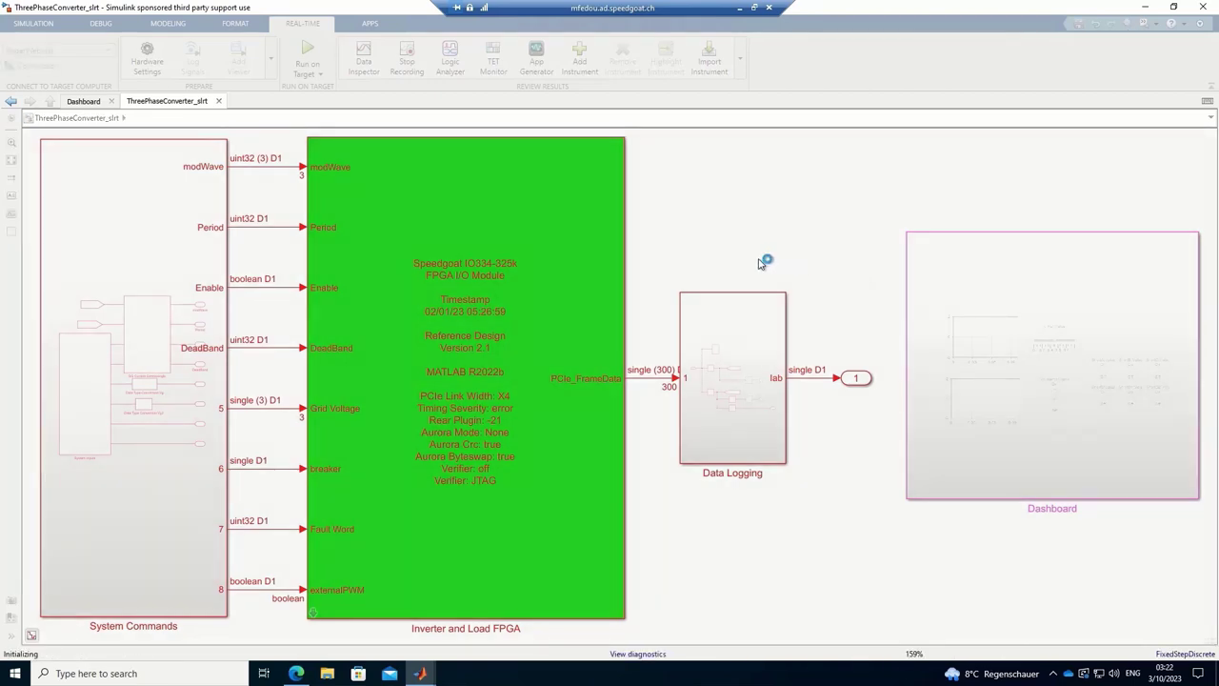
Switch to the Simulation Data Inspector and overlay Run 7's Ia_conv on the Destop Simulation Ia_conv in the upper plot
mouse_move(420, 673)
click(436, 619)
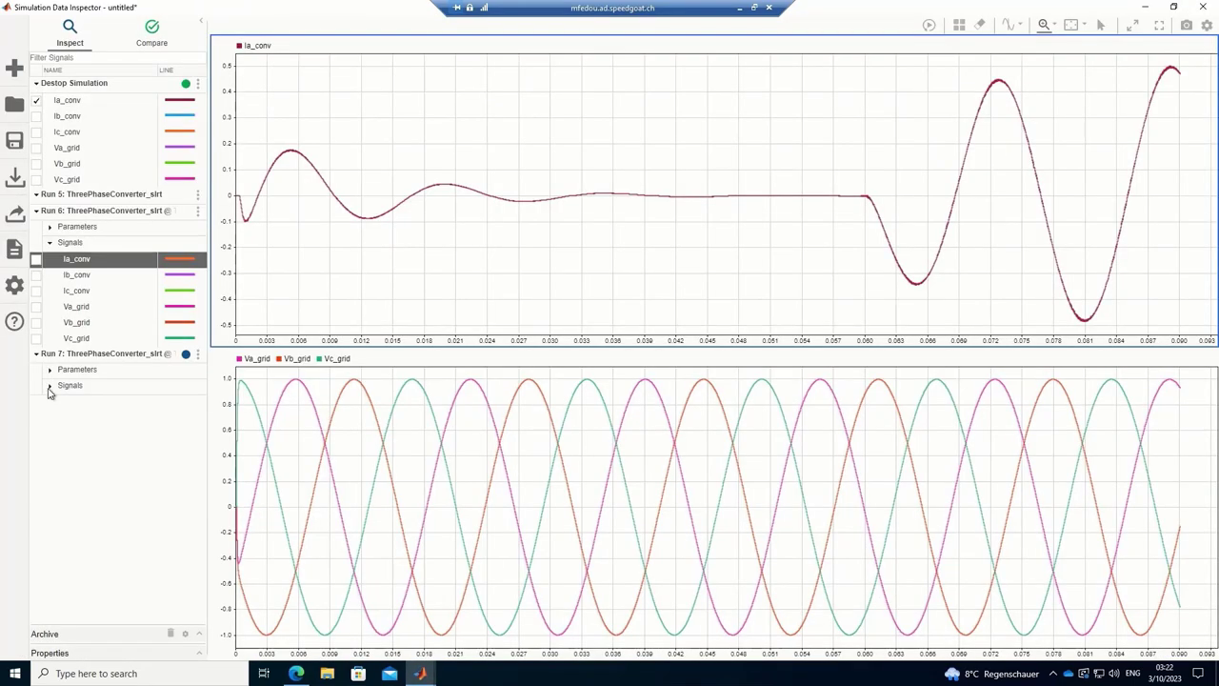
click(50, 385)
click(36, 402)
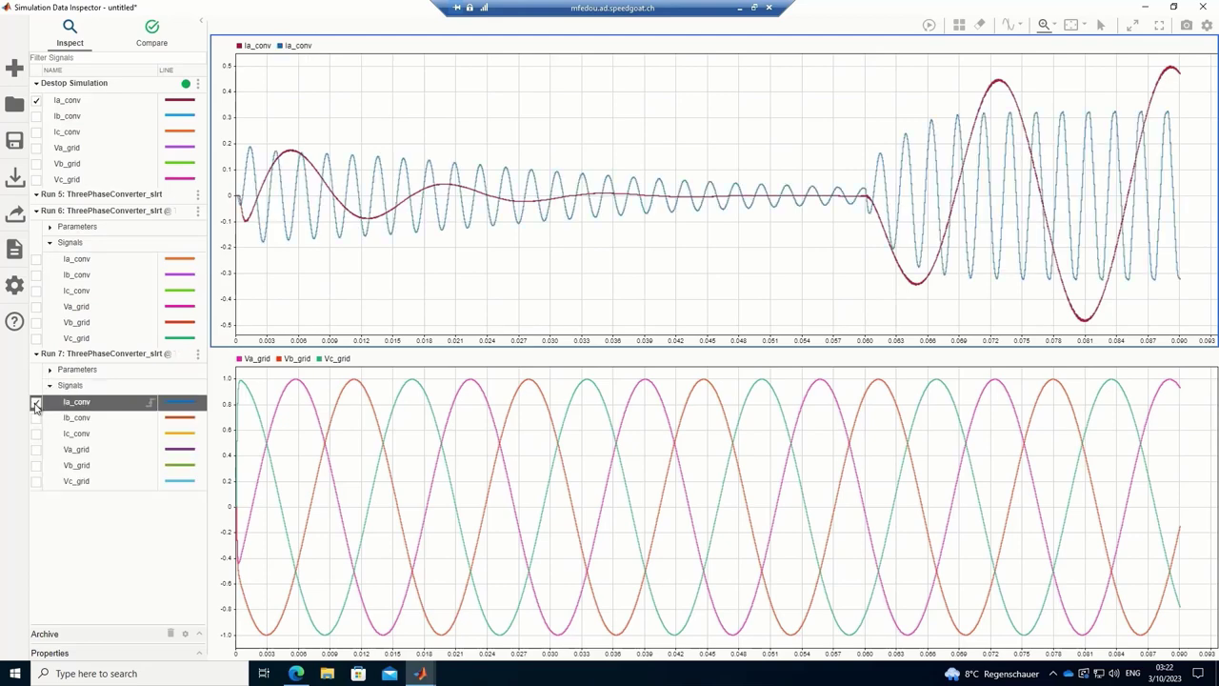
Replace Run 6's Va_grid, Vb_grid and Vc_grid in the lower plot with Run 7's Va_grid and Vb_grid
click(402, 372)
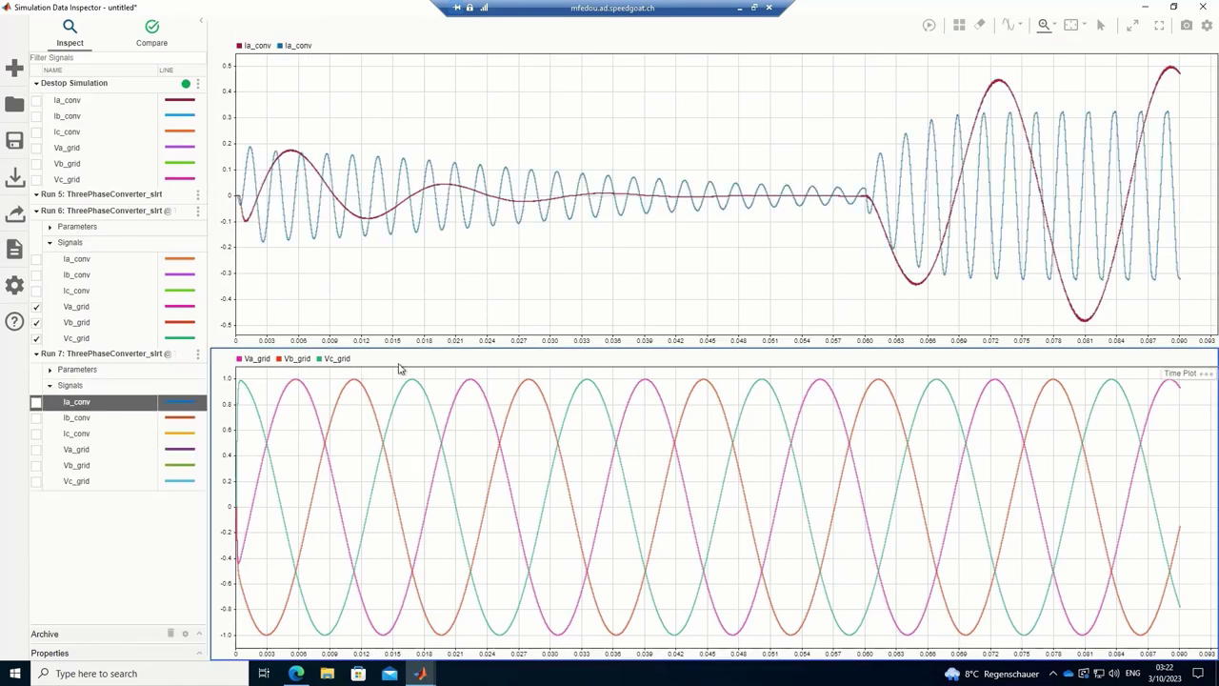
click(36, 449)
click(36, 464)
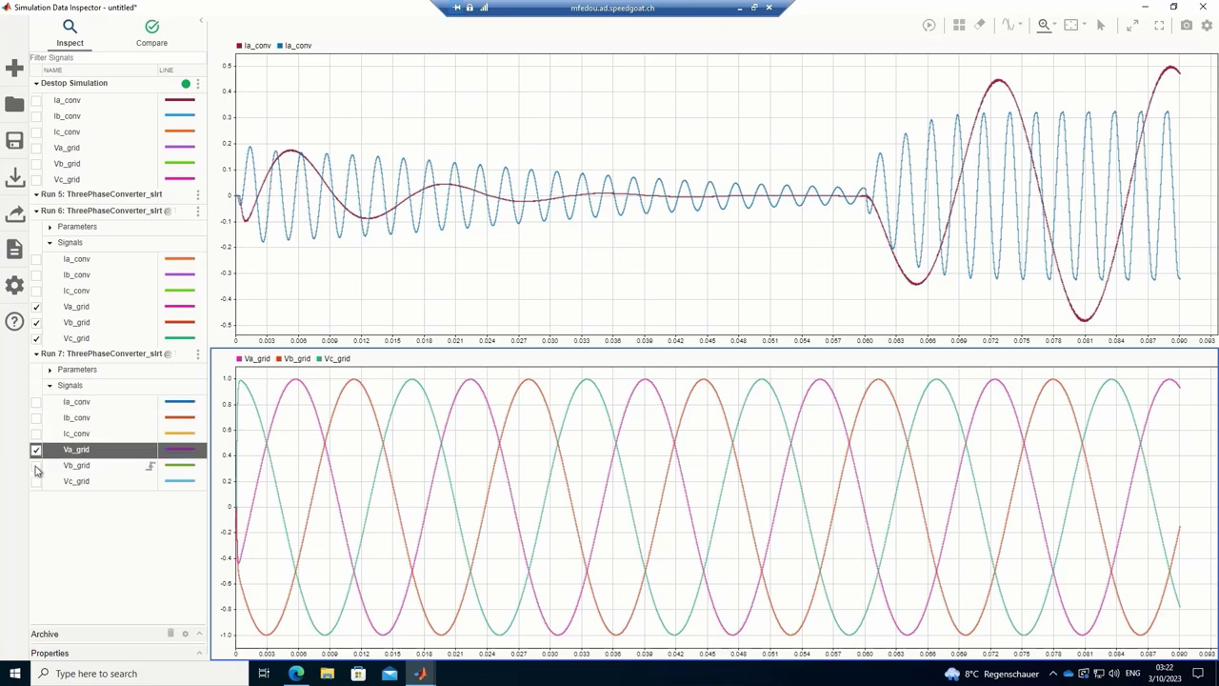
click(36, 322)
click(36, 339)
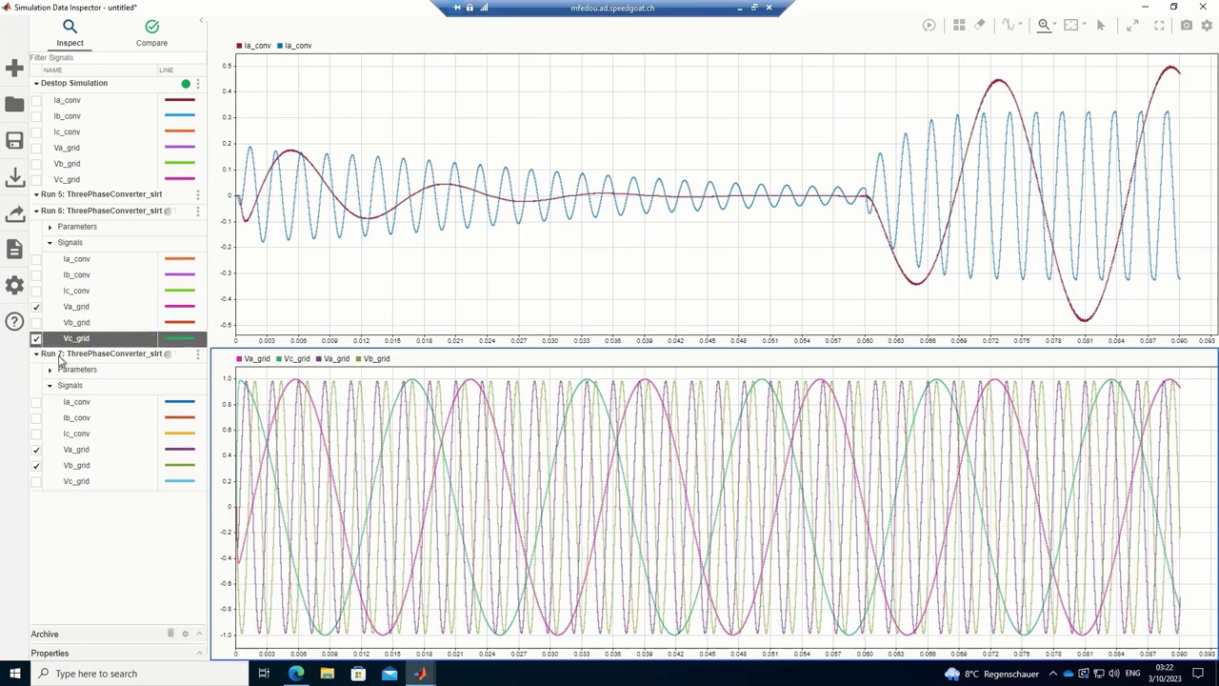
click(69, 308)
Remove the Destop Simulation Ia_conv from the upper plot and add Run 7's Ib_conv and Ic_conv to it
click(36, 100)
click(36, 418)
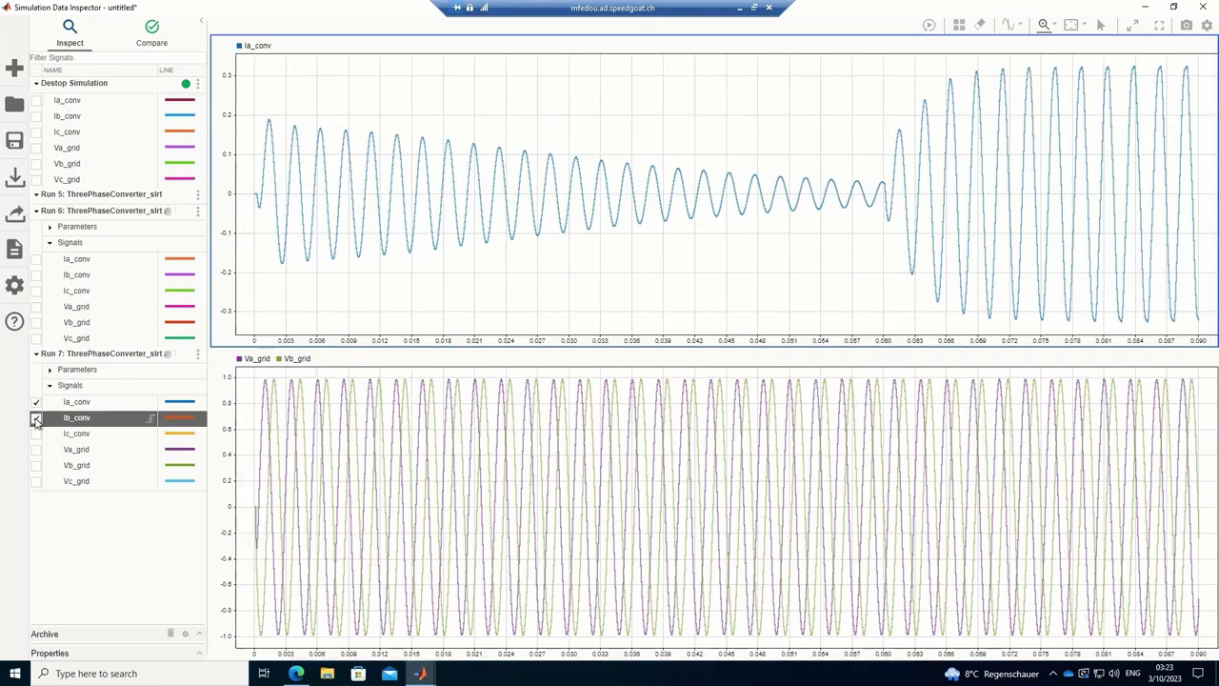
click(36, 434)
drag(412, 126, 452, 154)
mouse_move(656, 141)
mouse_down()
mouse_move(774, 200)
mouse_move(881, 275)
mouse_up()
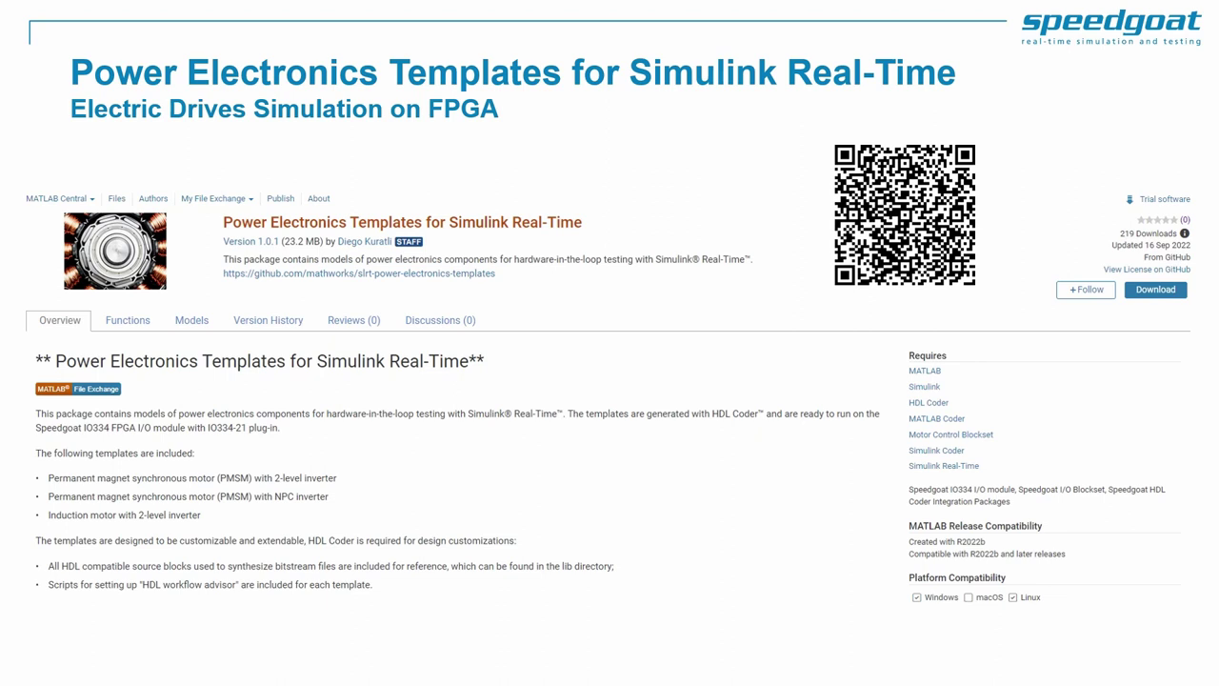
key(Right)
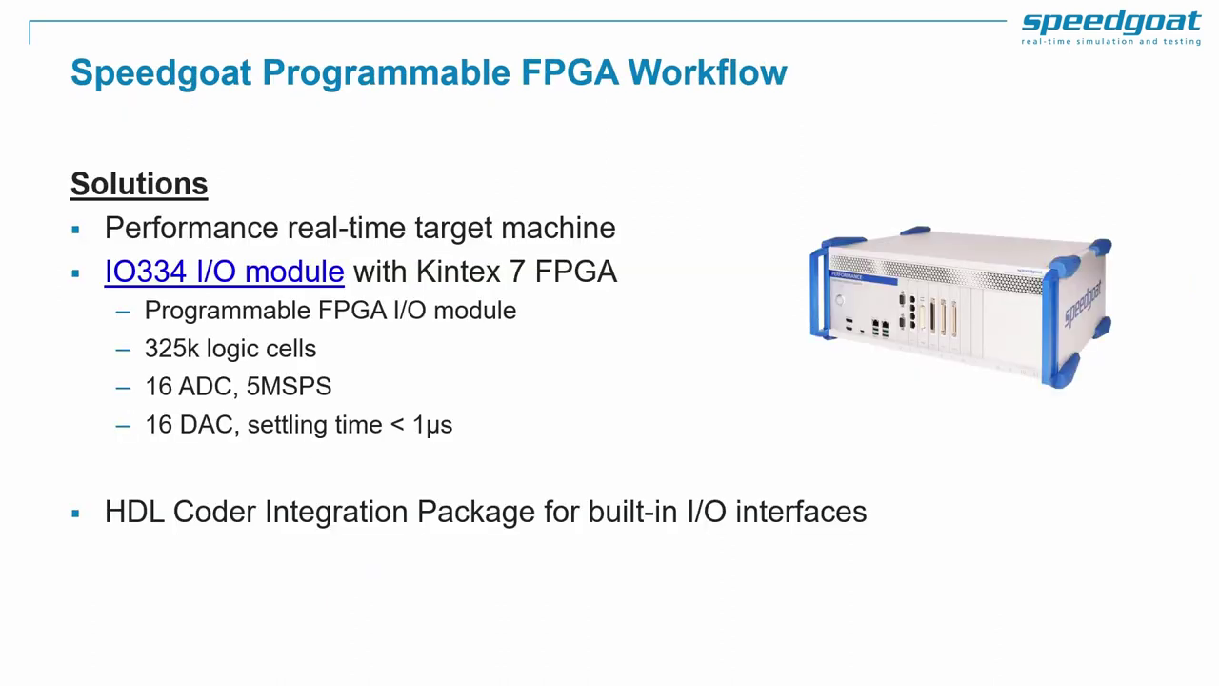